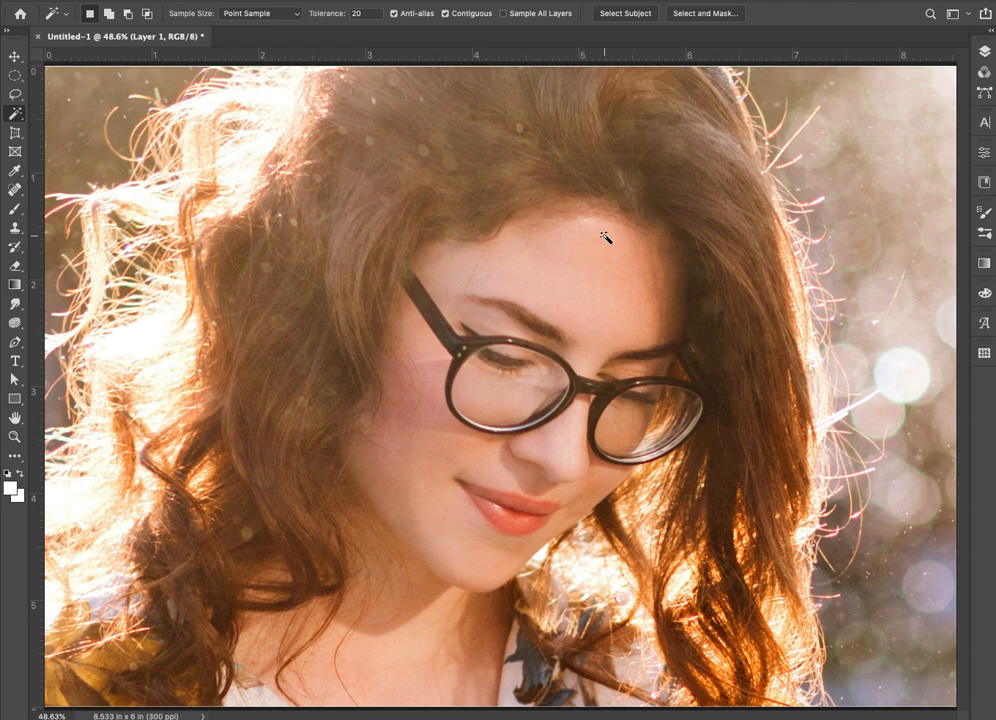
# Enlarge the photo layer slightly with Free Transform so it fully covers the canvas
pyautogui.hotkey('ctrl', '-')
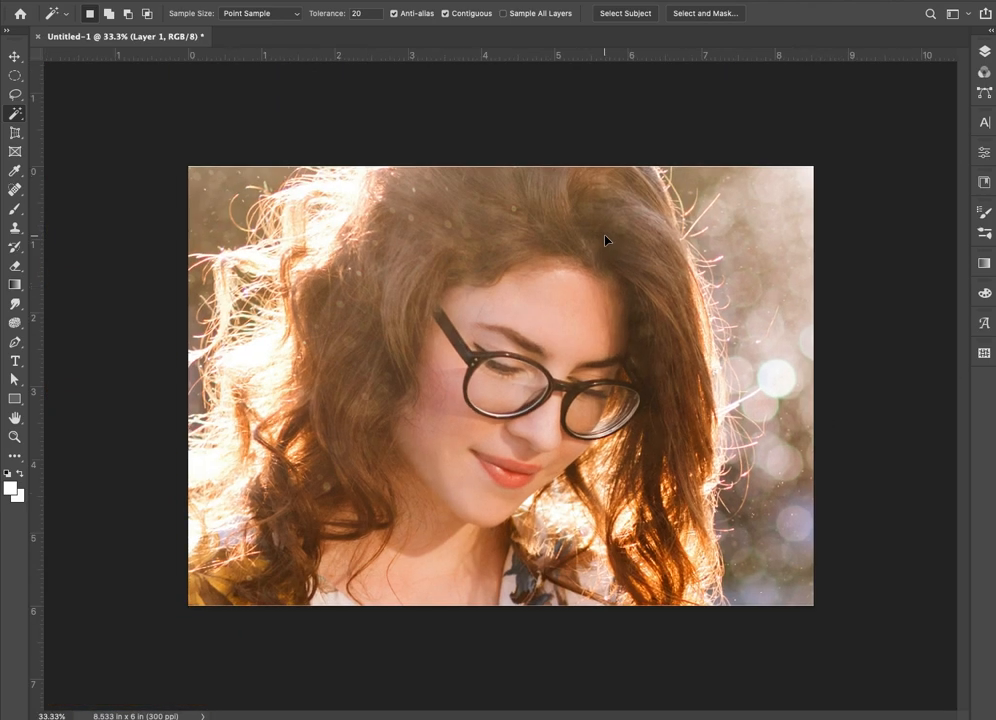
pyautogui.hotkey('ctrl', 't')
pyautogui.moveTo(185, 162); pyautogui.dragTo(180, 160)
pyautogui.press('Return')
pyautogui.hotkey('ctrl', '0')
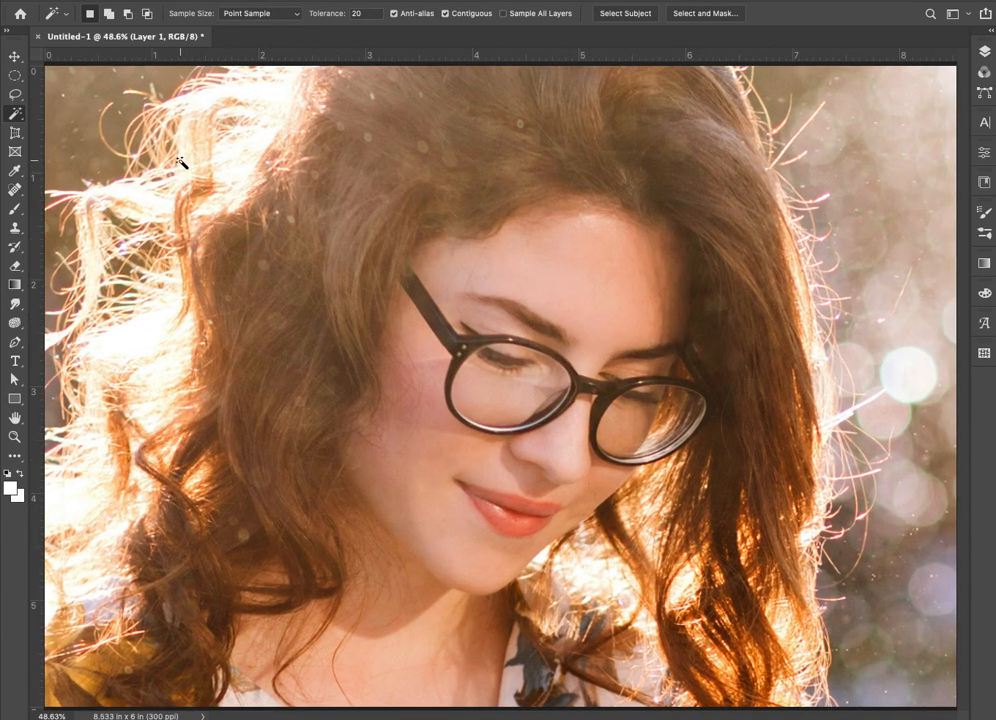
# Create a new document 200 pixels wide and 200 pixels high
pyautogui.hotkey('ctrl', 'n')
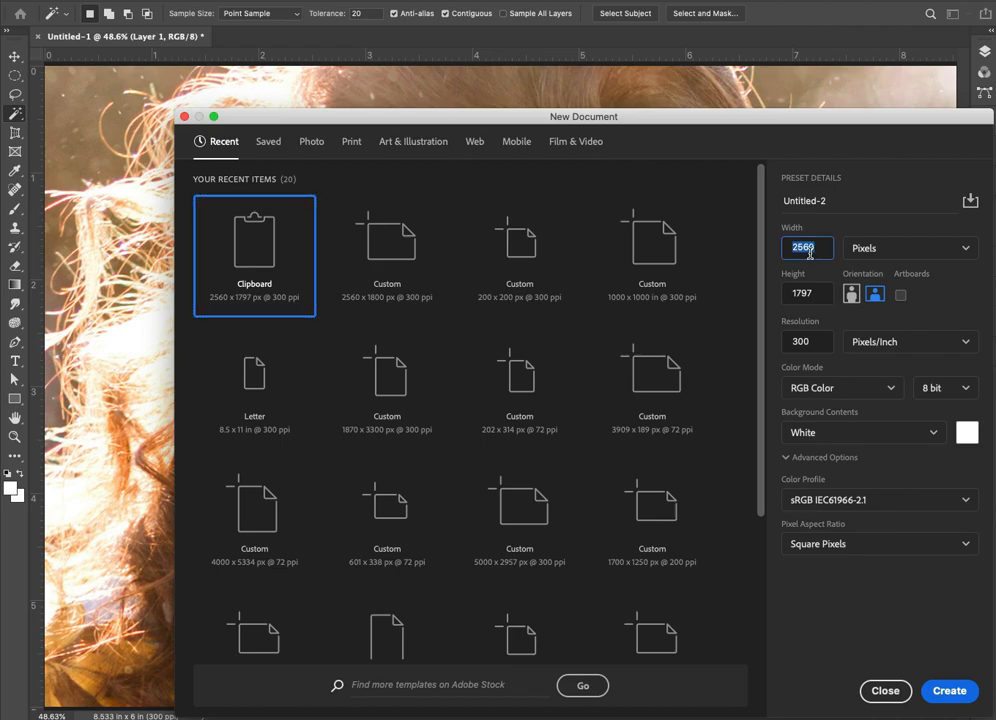
pyautogui.write('2')
pyautogui.press('Tab')
pyautogui.write('200')
pyautogui.press('Return')
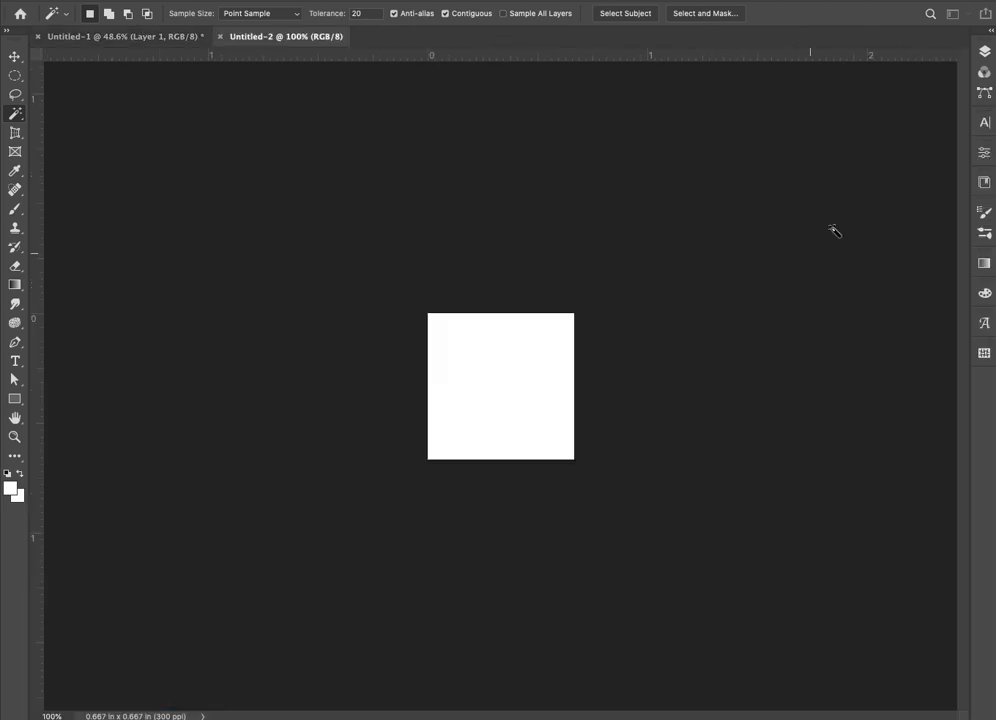
# Convert the locked Background of the small square document into a regular layer named Layer 0
pyautogui.click(984, 51)
pyautogui.doubleClick(918, 147)
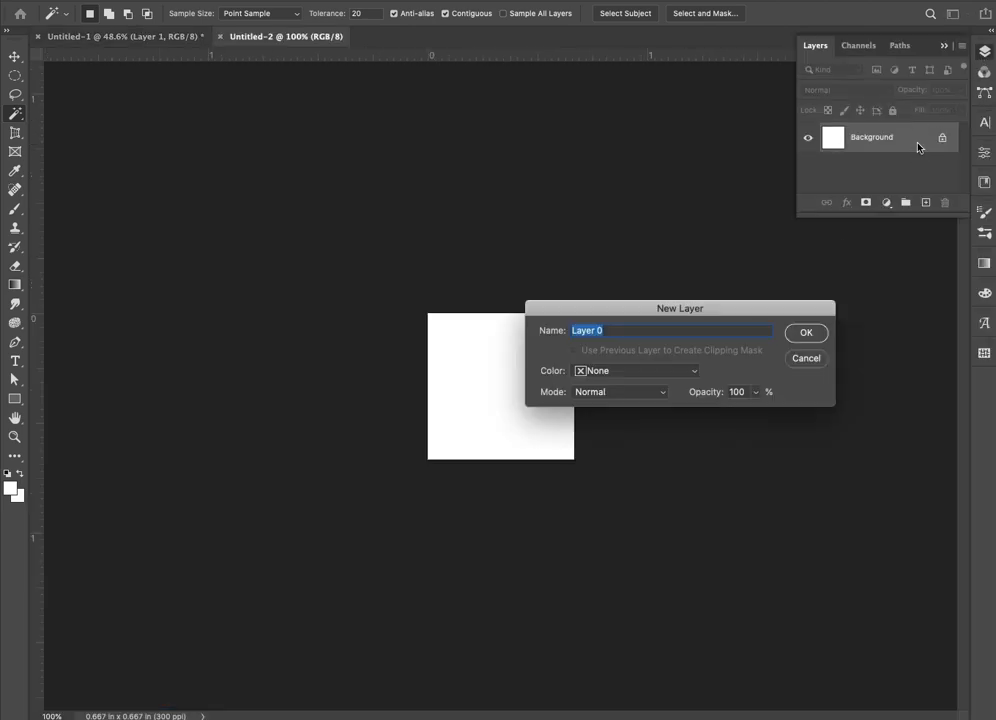
pyautogui.click(813, 336)
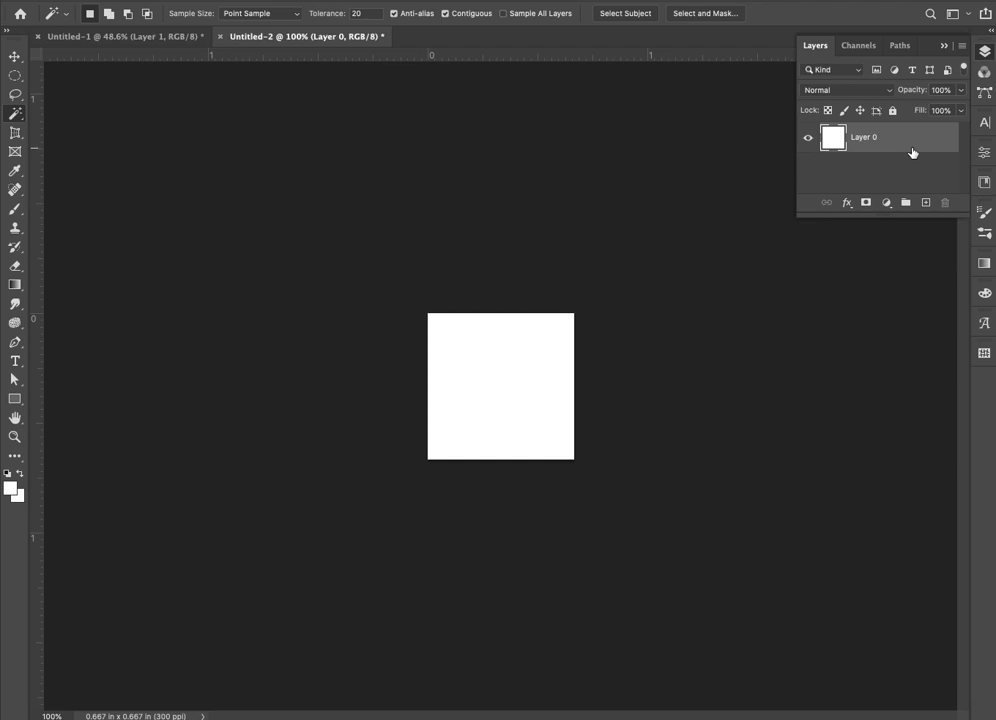
# Add a Stroke effect to Layer 0 with a size of 3 px, positioned inside and coloured black (000000)
pyautogui.doubleClick(912, 152)
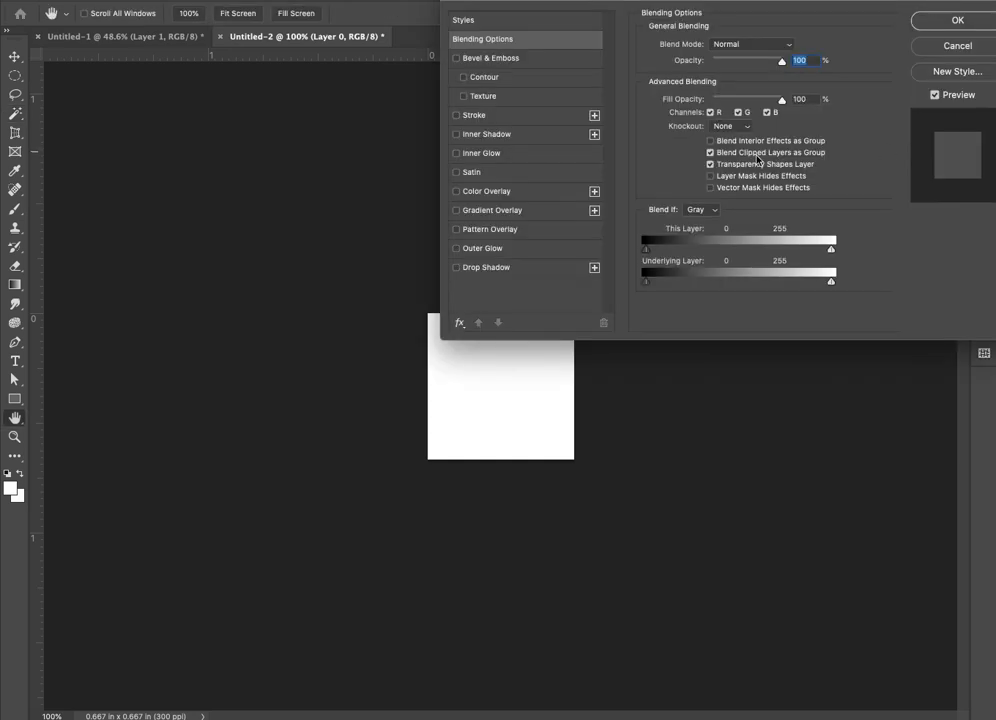
pyautogui.click(498, 117)
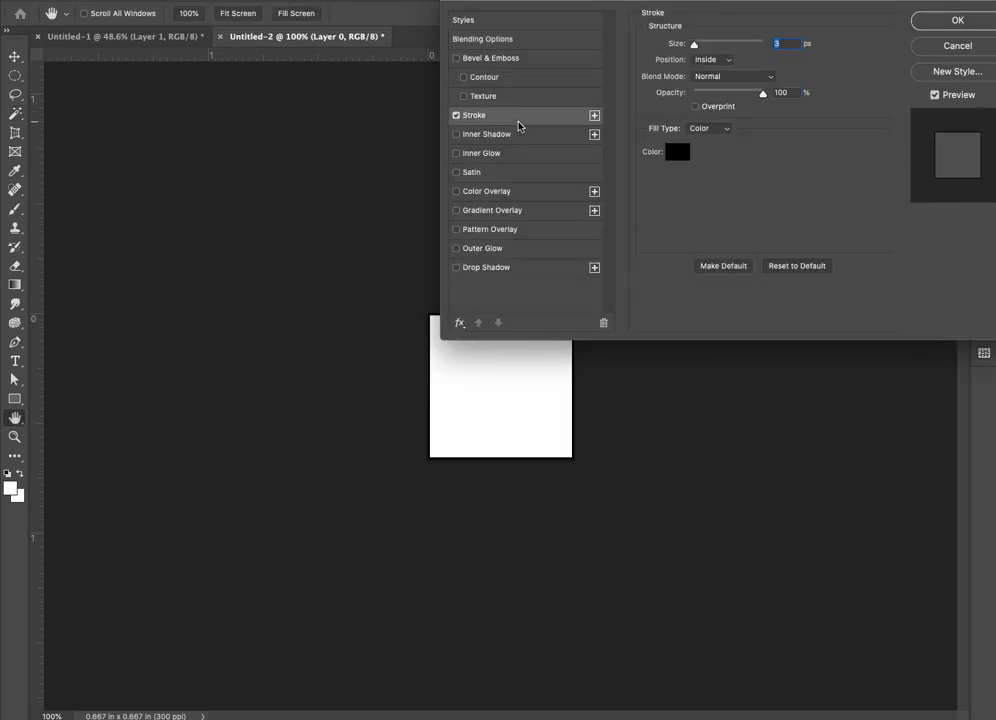
pyautogui.write('23')
pyautogui.press('BackSpace')
pyautogui.press('BackSpace')
pyautogui.write('3')
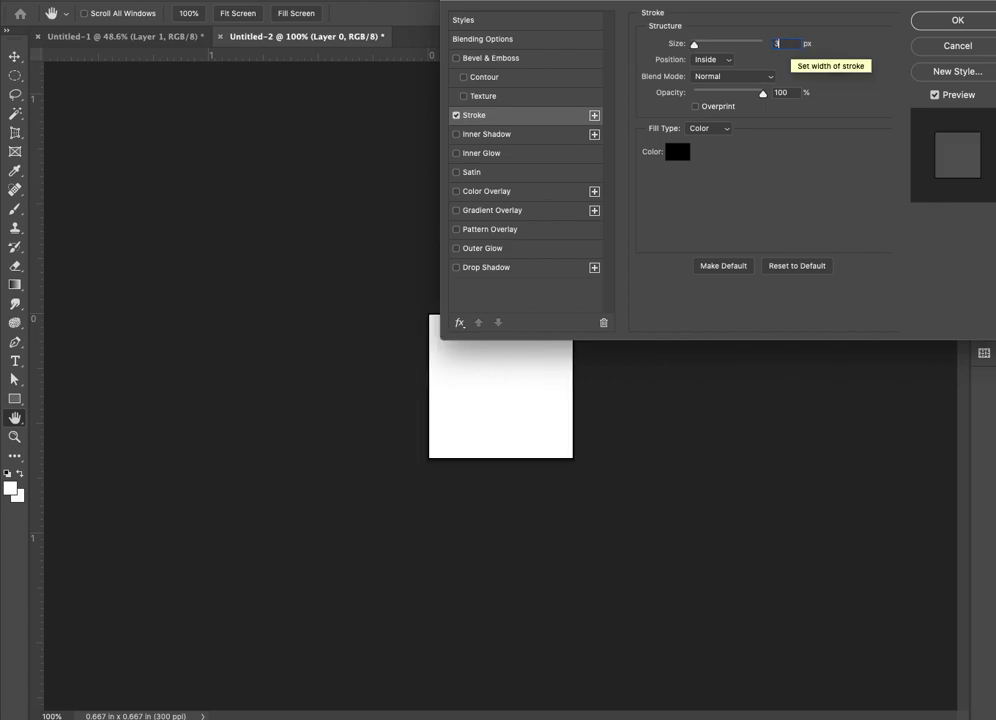
pyautogui.moveTo(692, 43)
pyautogui.mouseDown()
pyautogui.moveTo(727, 47)
pyautogui.moveTo(702, 47)
pyautogui.mouseUp()
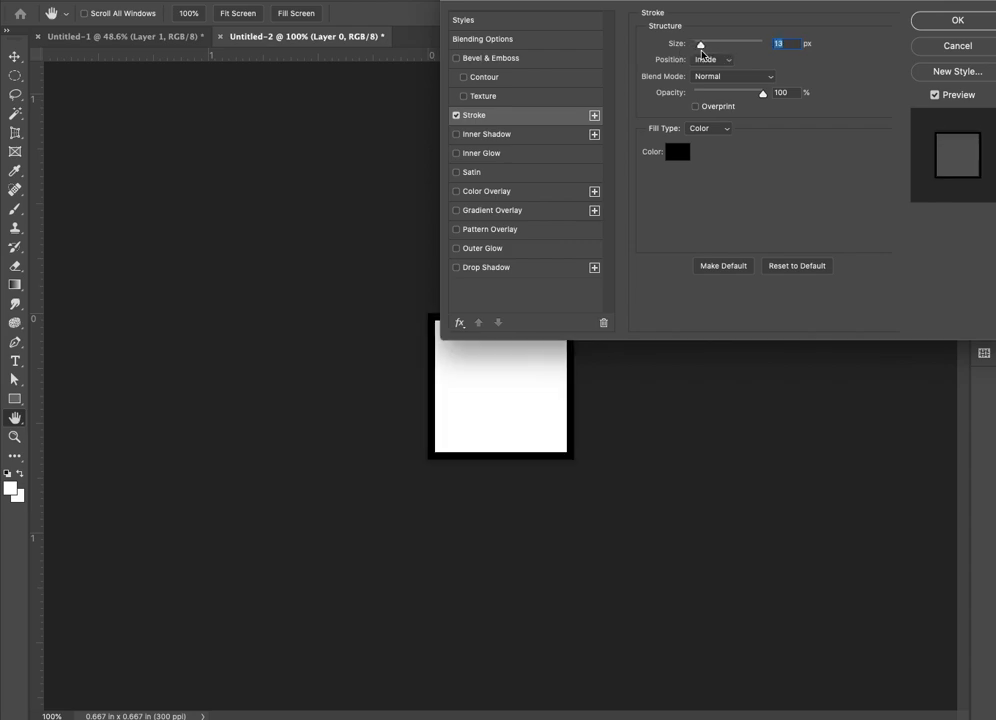
pyautogui.write('3')
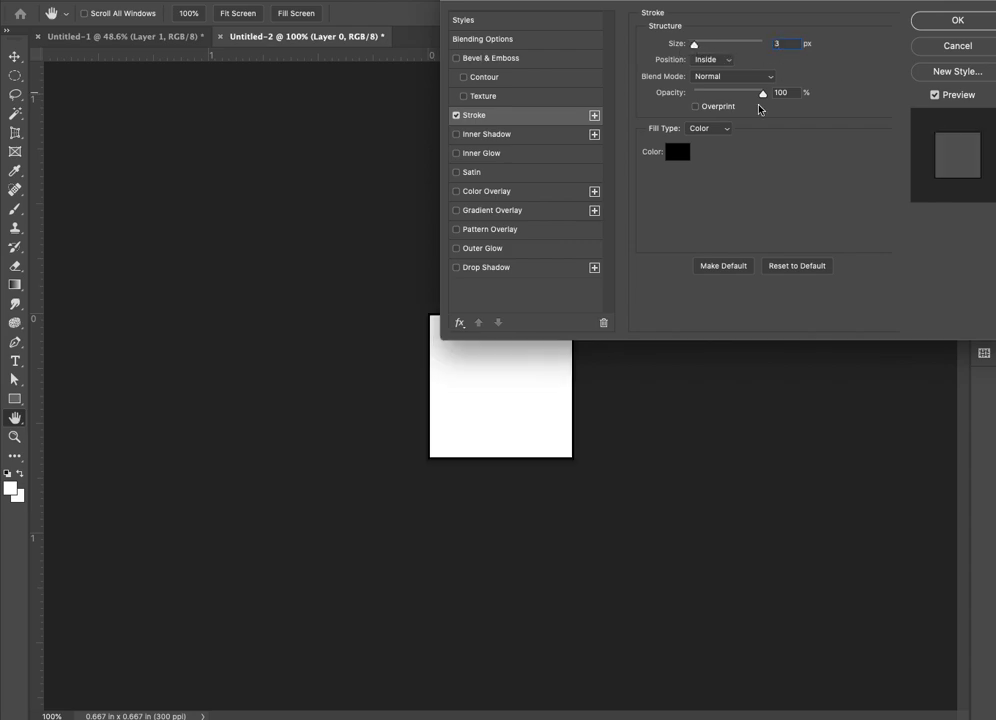
pyautogui.click(678, 152)
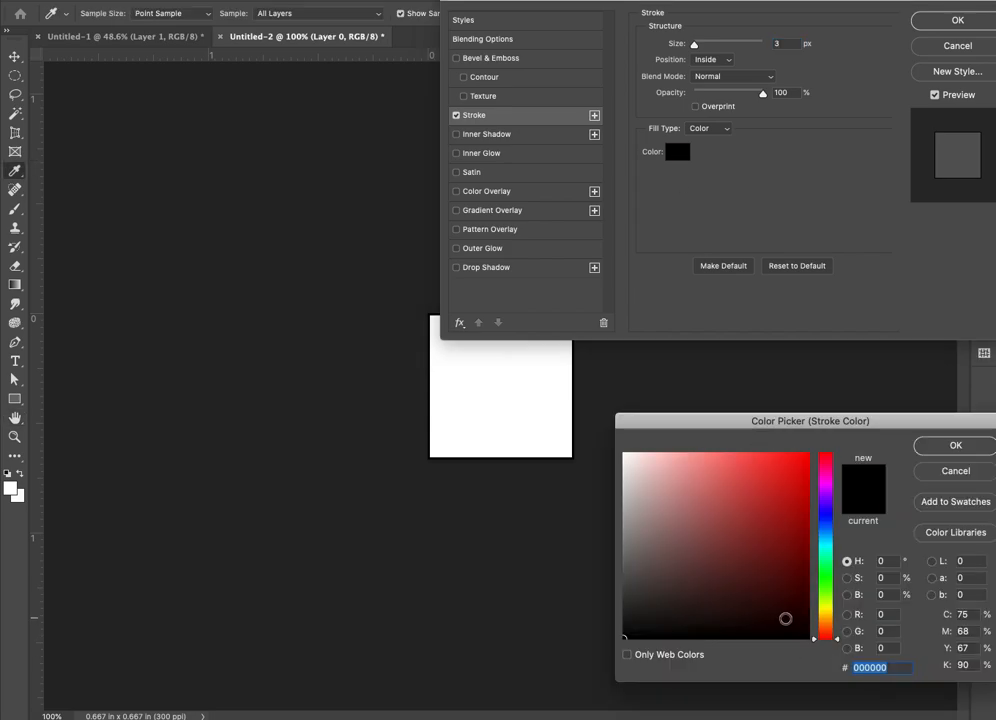
pyautogui.click(930, 446)
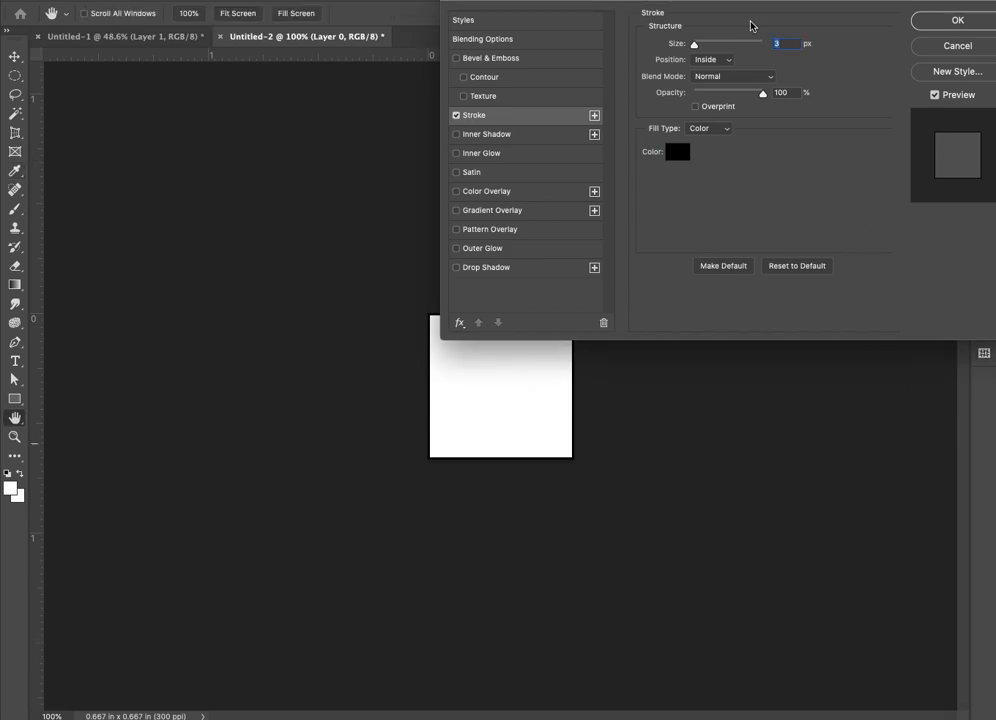
pyautogui.moveTo(782, 4); pyautogui.dragTo(745, 37)
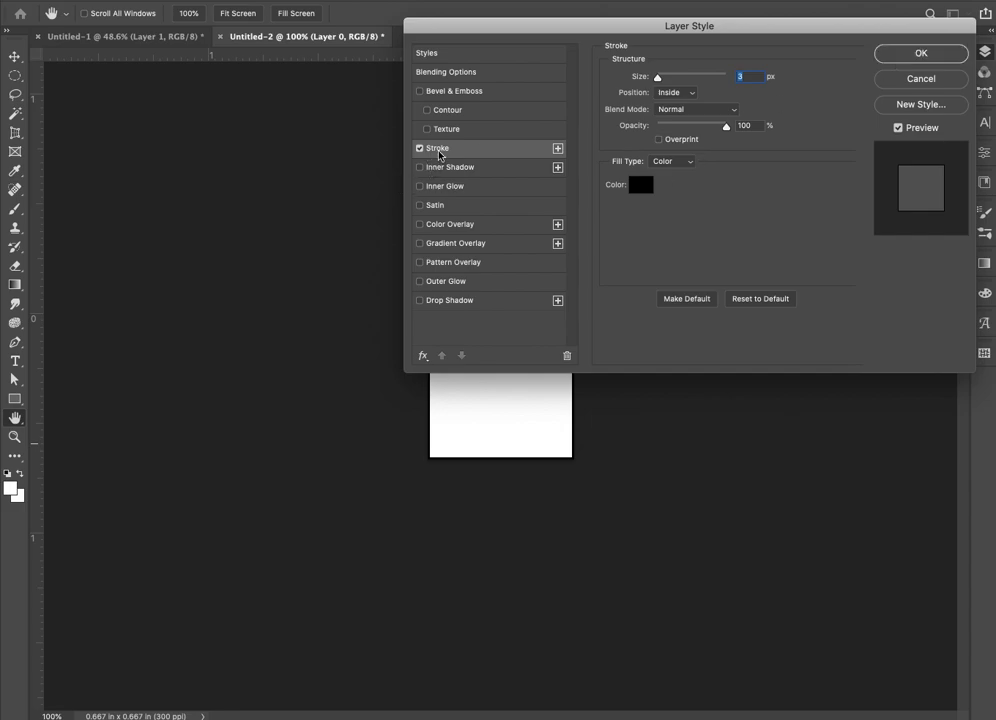
pyautogui.click(895, 53)
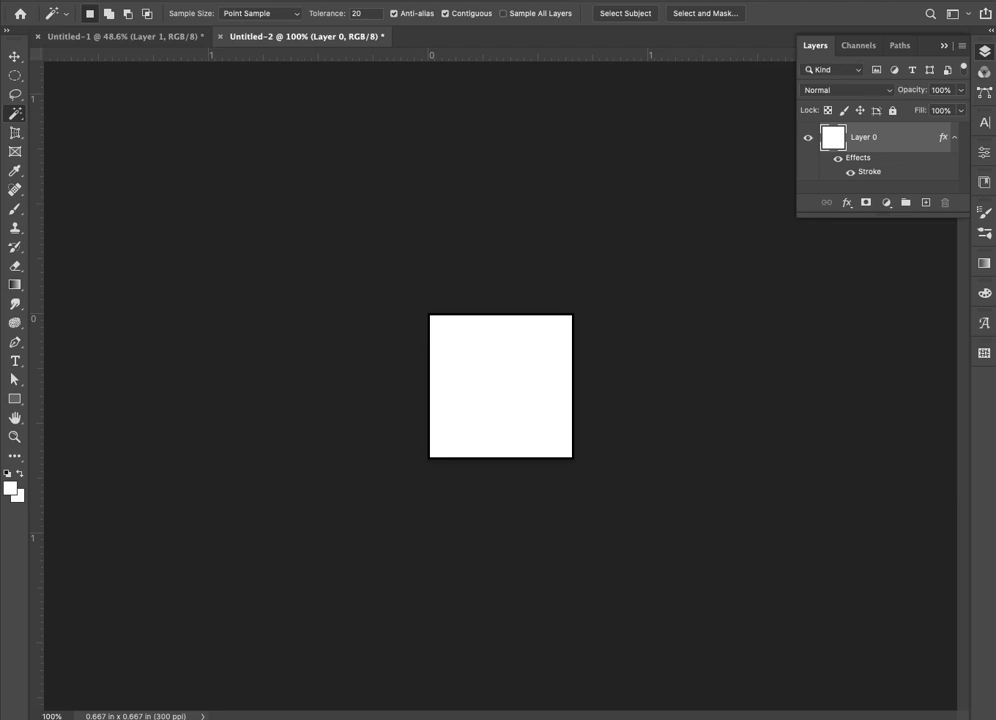
# Define the outlined square as a pattern named SQUARE and close its document without saving
pyautogui.click(93, 0)
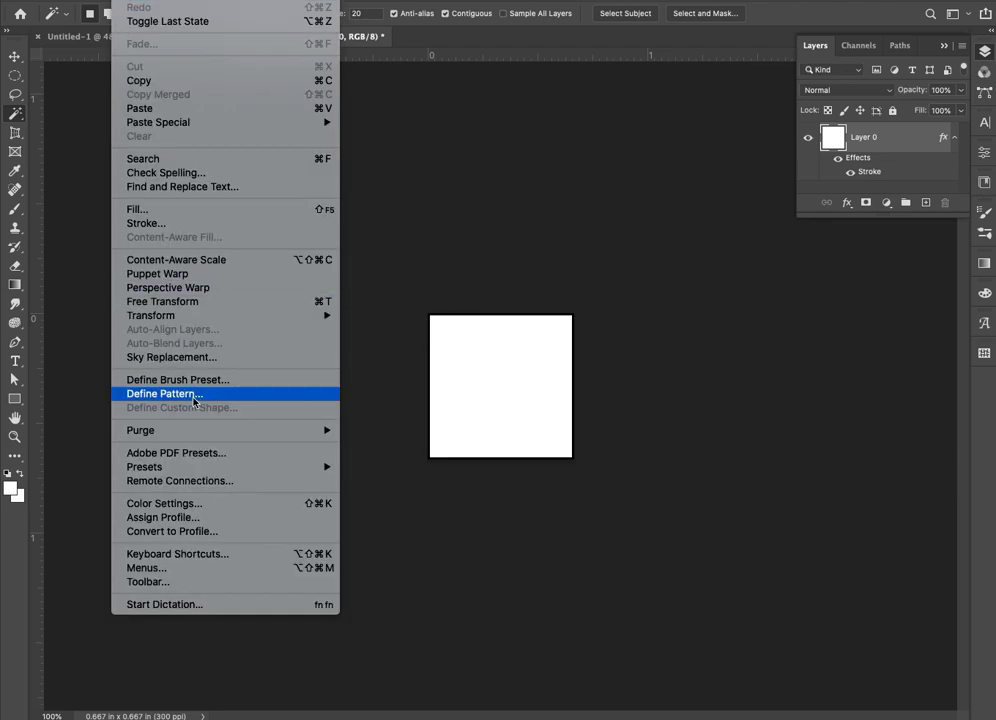
pyautogui.click(165, 394)
pyautogui.write('SQUARE')
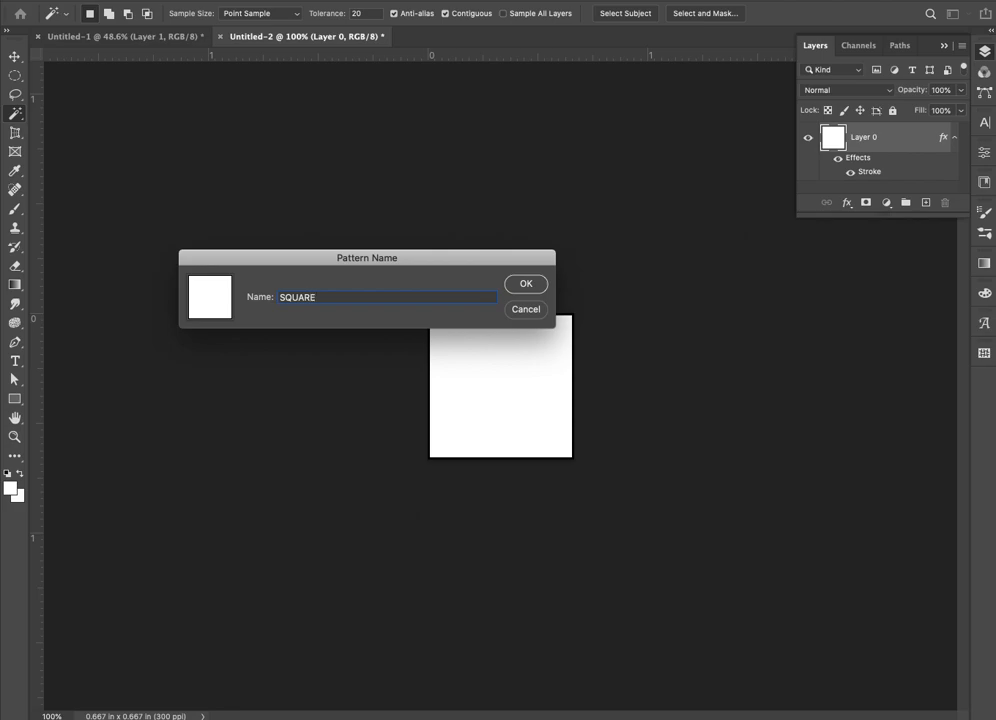
pyautogui.click(526, 284)
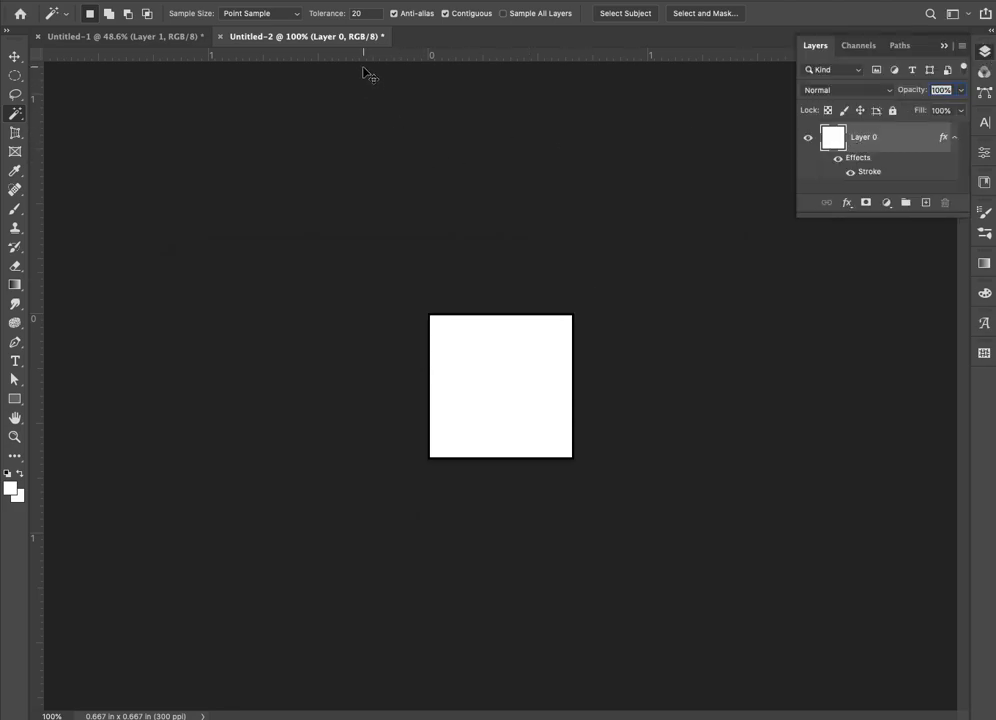
pyautogui.click(221, 37)
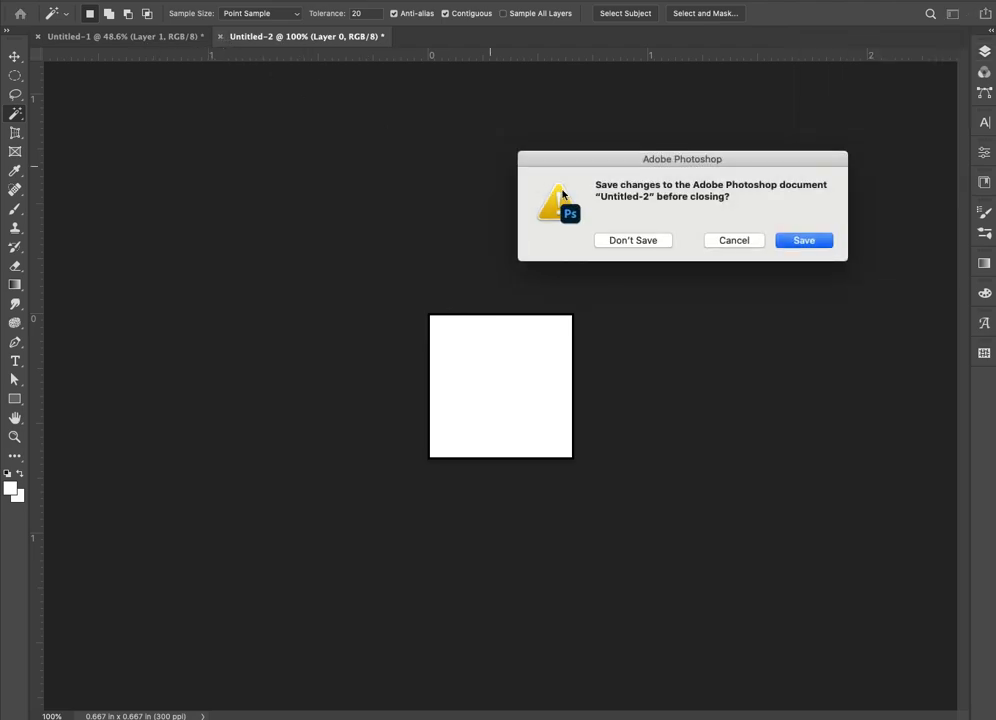
pyautogui.click(624, 241)
# Add a new layer named Layer 2 above the photo and fill it with the white foreground colour
pyautogui.click(986, 52)
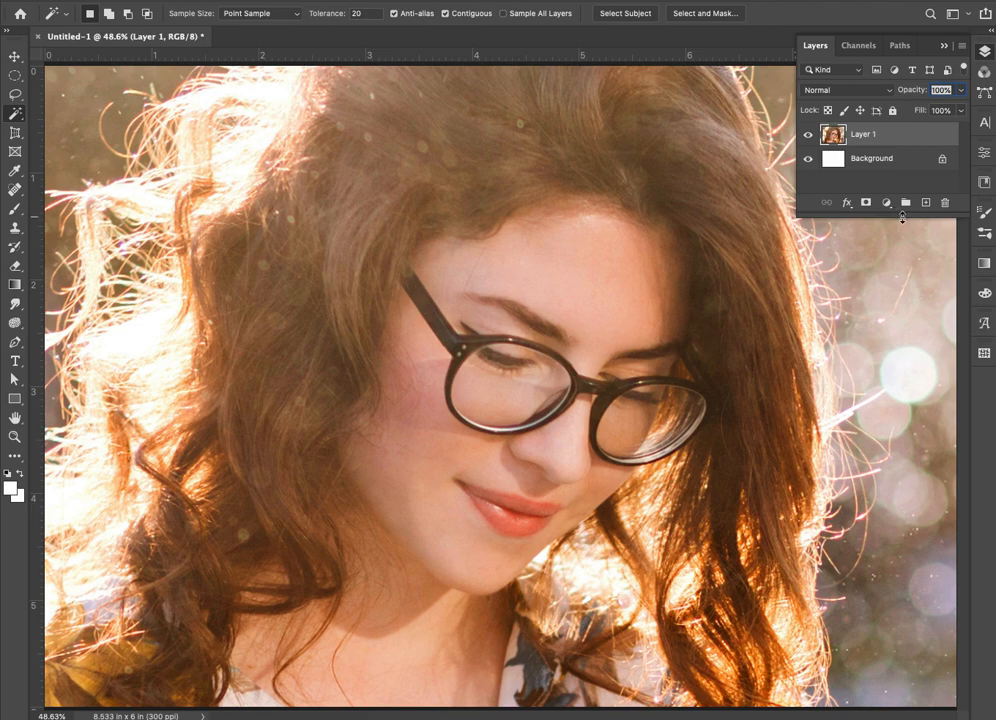
pyautogui.moveTo(905, 214); pyautogui.dragTo(905, 234)
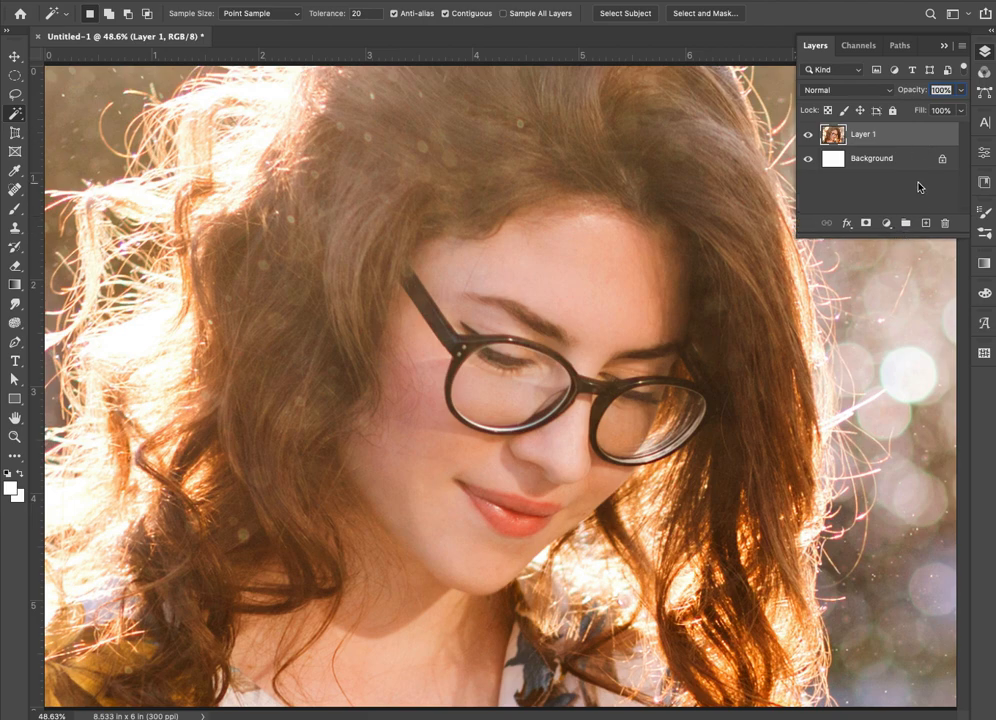
pyautogui.press('super+shift+n')
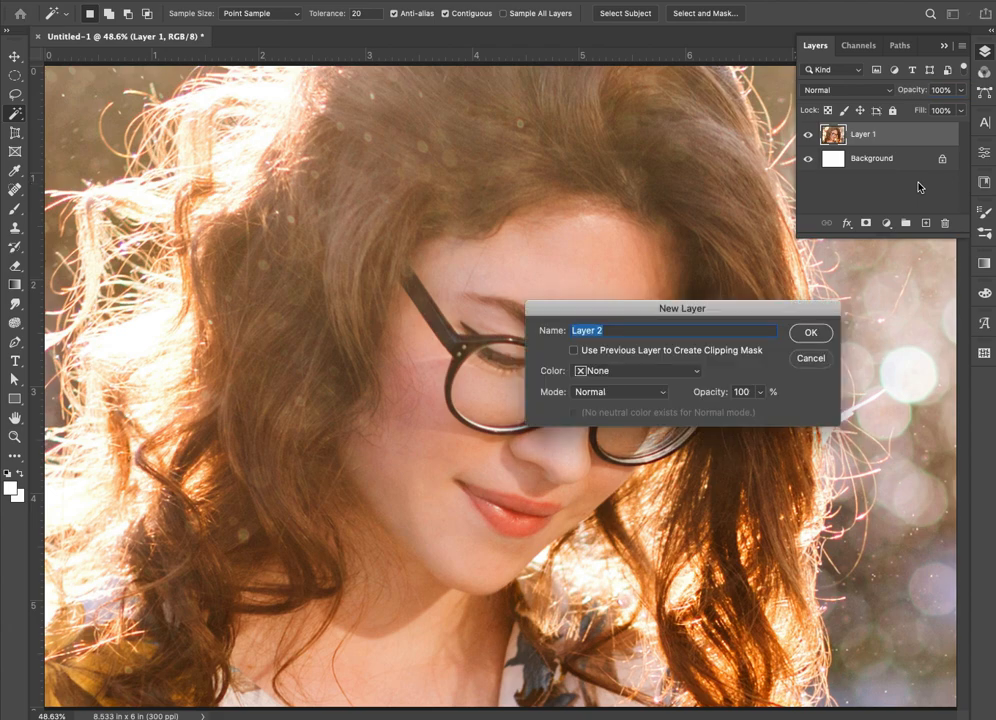
pyautogui.press('Return')
pyautogui.hotkey('alt', 'BackSpace')
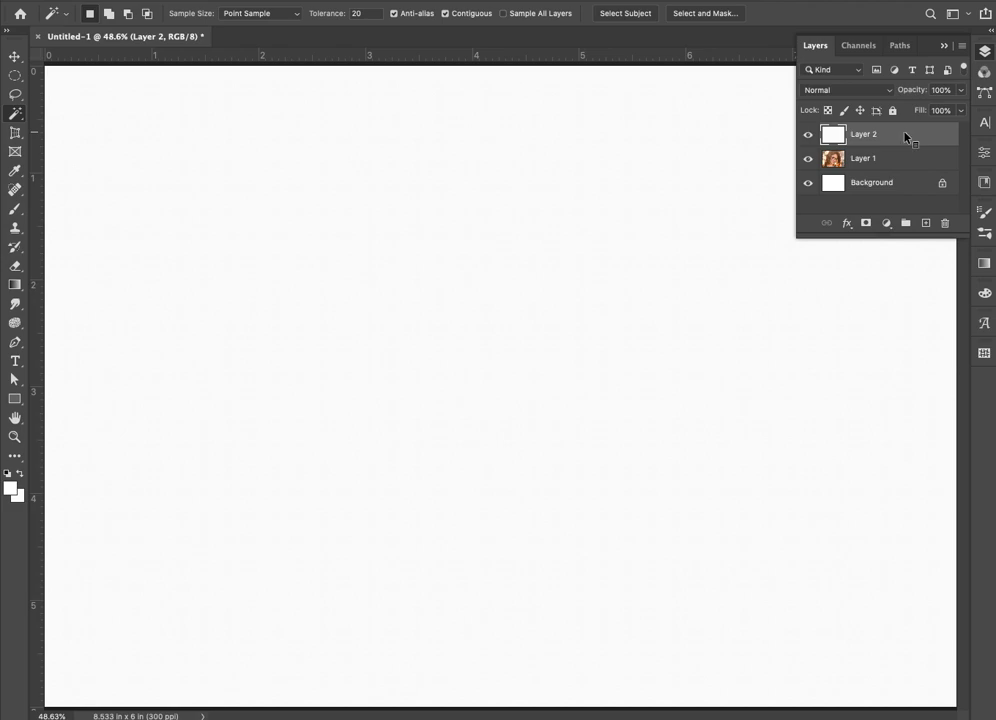
# Add a Pattern Overlay effect to Layer 2 using the SQUARE pattern
pyautogui.rightClick(905, 136)
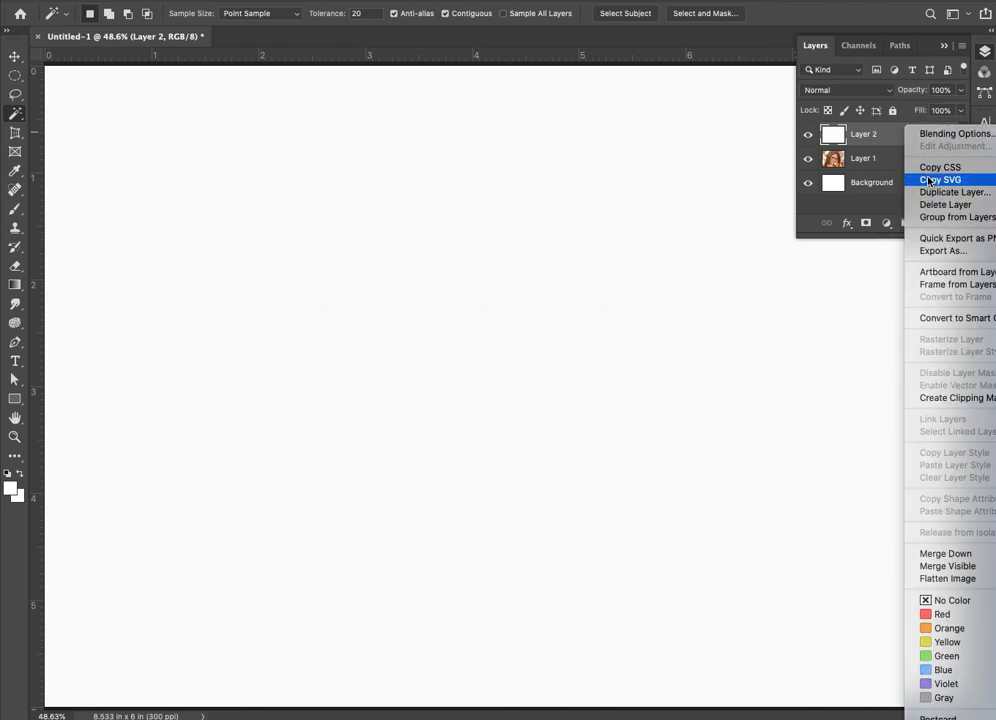
pyautogui.click(917, 137)
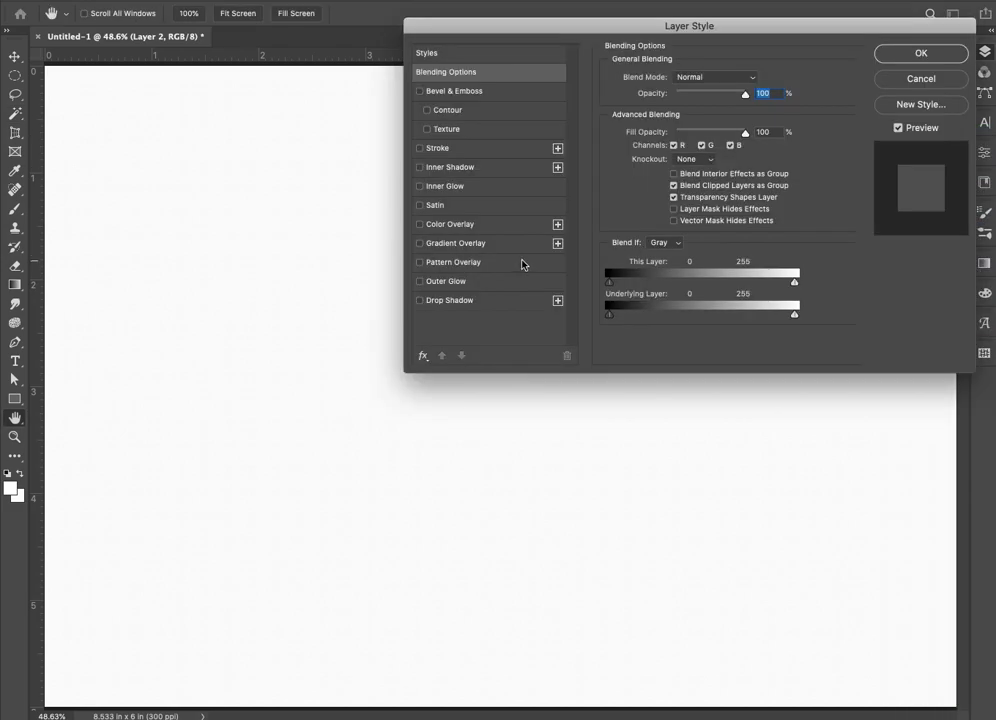
pyautogui.click(419, 261)
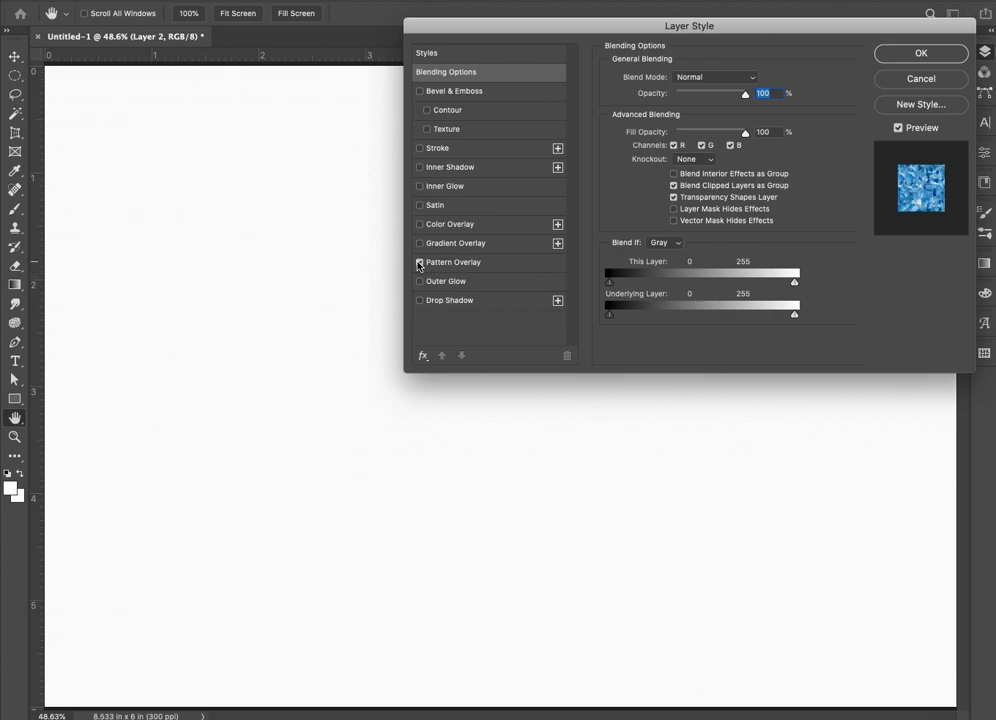
pyautogui.click(505, 265)
pyautogui.click(689, 144)
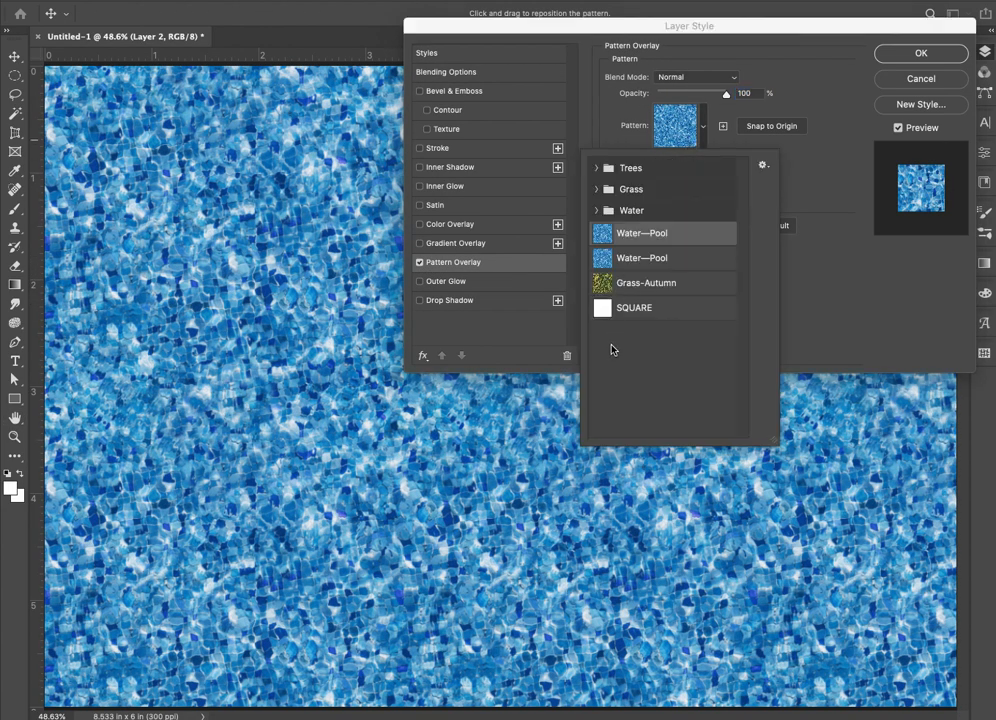
pyautogui.click(684, 310)
pyautogui.click(835, 274)
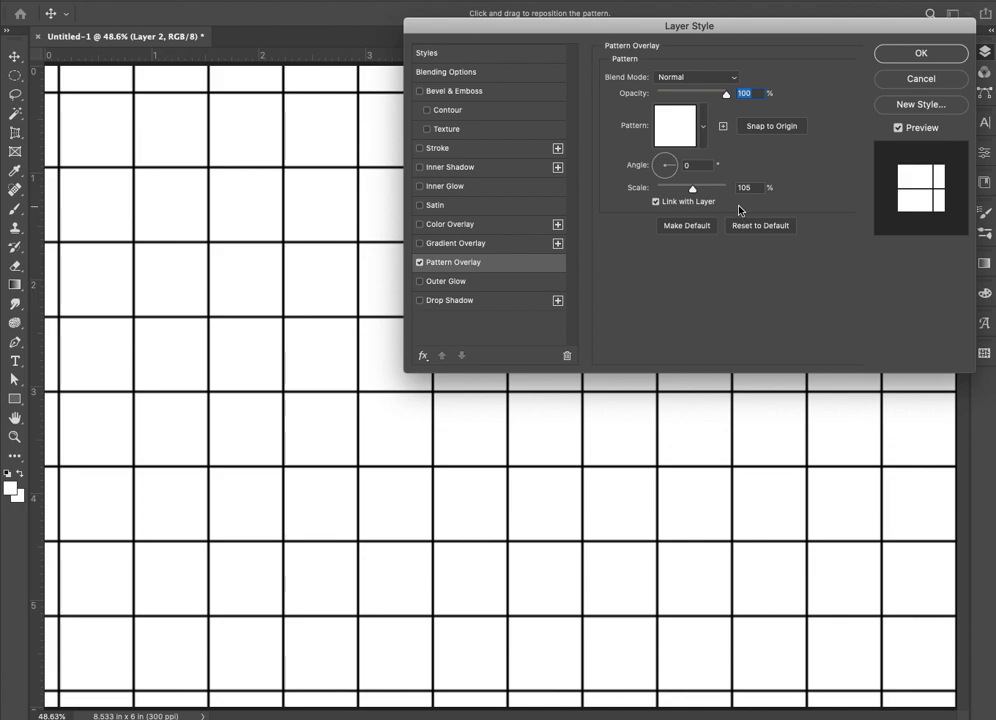
# Try pattern overlay scales of 63%, 105% and 101% for the grid
pyautogui.moveTo(693, 189); pyautogui.dragTo(679, 192)
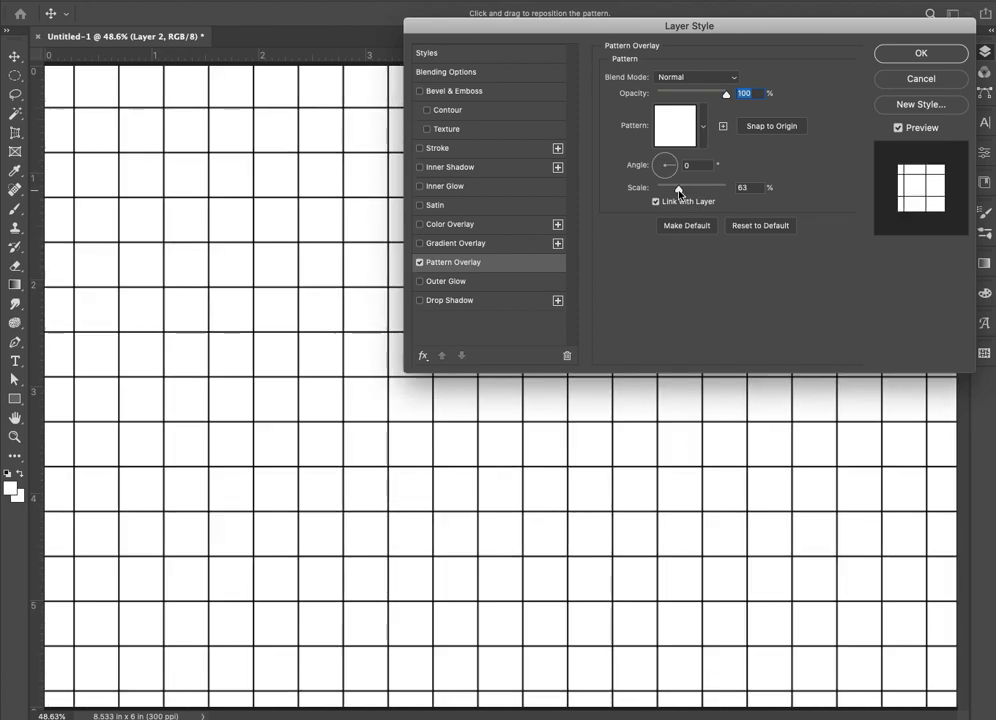
pyautogui.moveTo(714, 96); pyautogui.dragTo(754, 104)
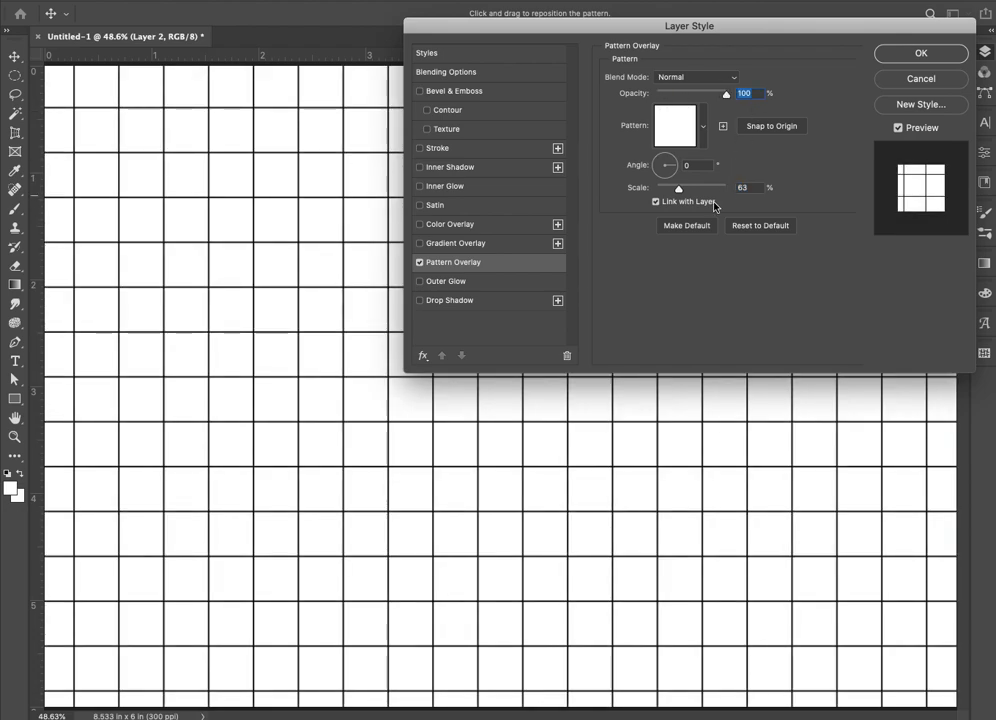
pyautogui.click(700, 78)
pyautogui.click(811, 73)
pyautogui.moveTo(679, 188); pyautogui.dragTo(691, 191)
pyautogui.doubleClick(744, 188)
pyautogui.write('105')
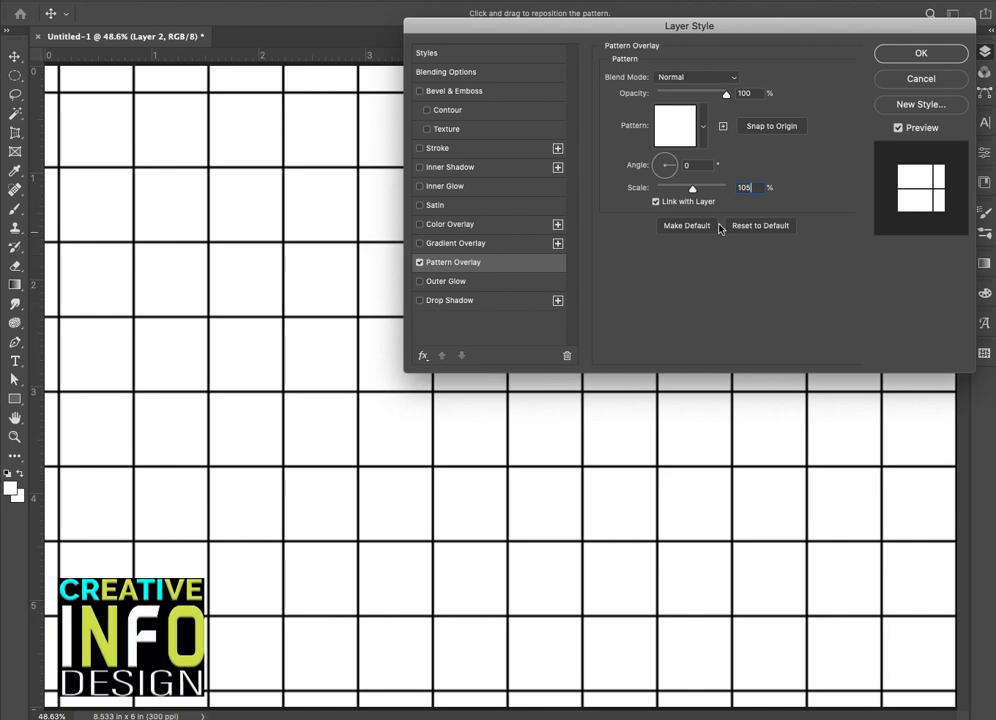
pyautogui.press('Down')
pyautogui.press('Down')
pyautogui.press('Down')
pyautogui.press('Down')
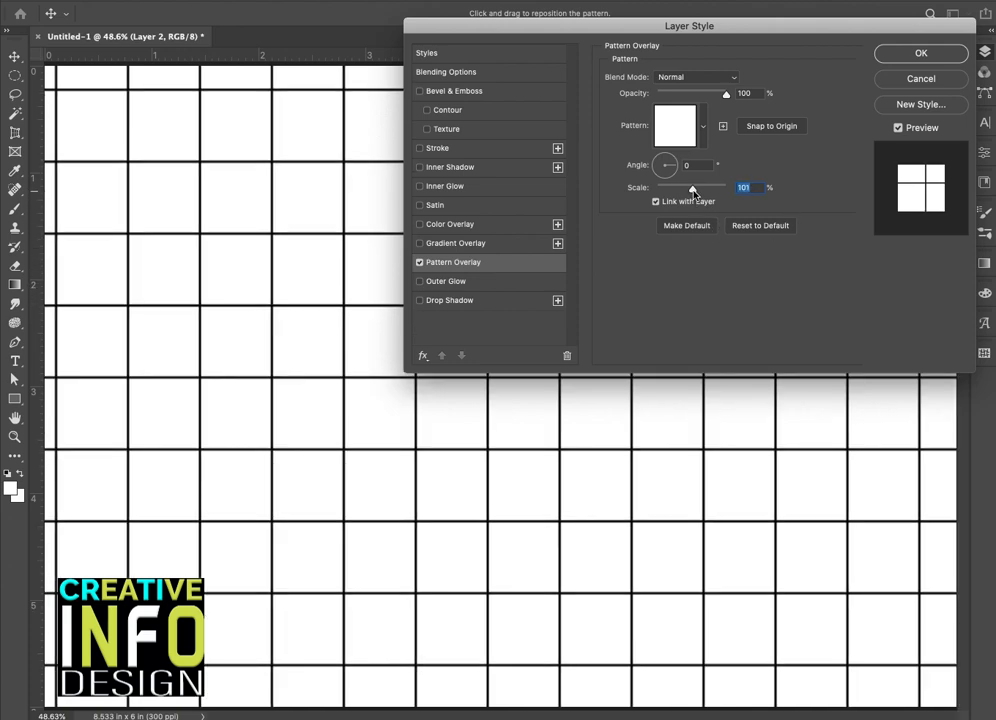
# Set the pattern overlay scale to 106% and apply the layer style
pyautogui.click(754, 187)
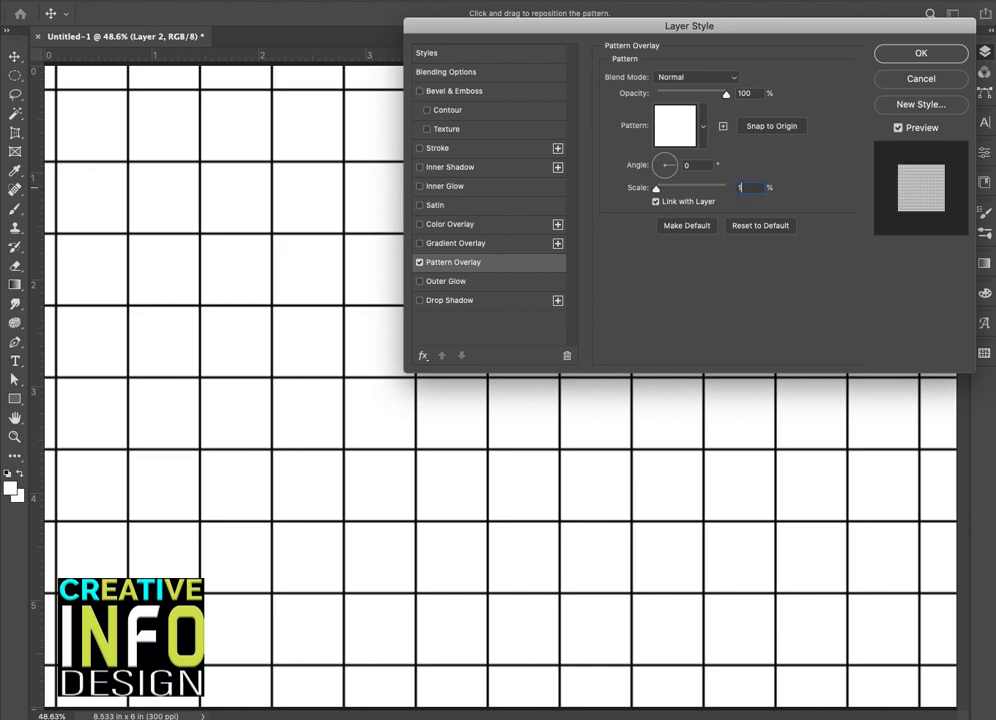
pyautogui.write('106')
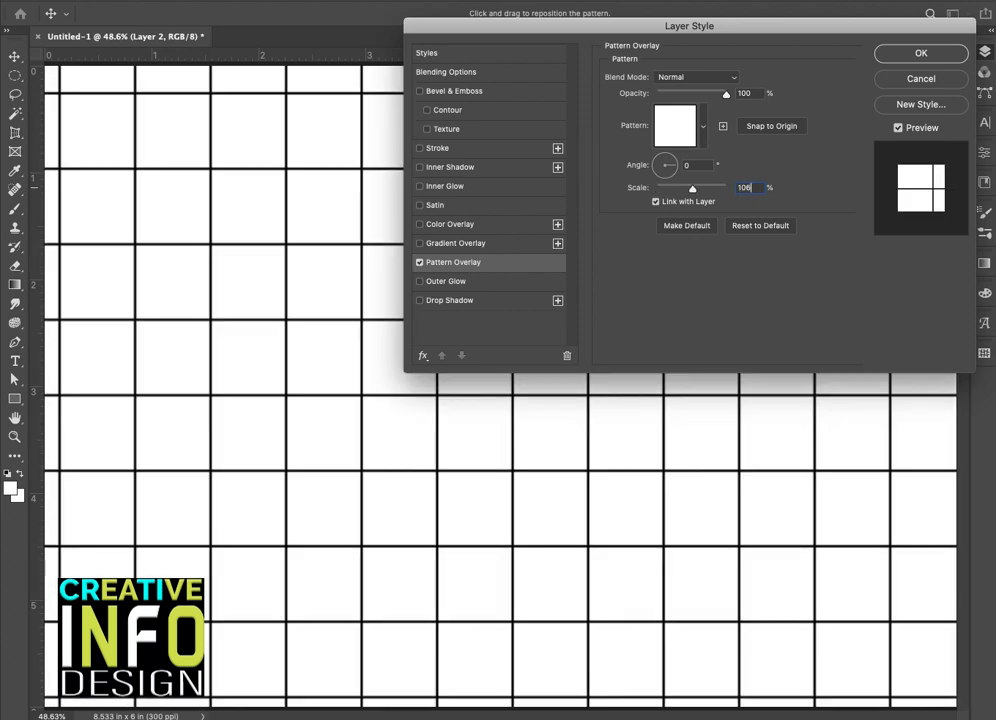
pyautogui.click(906, 58)
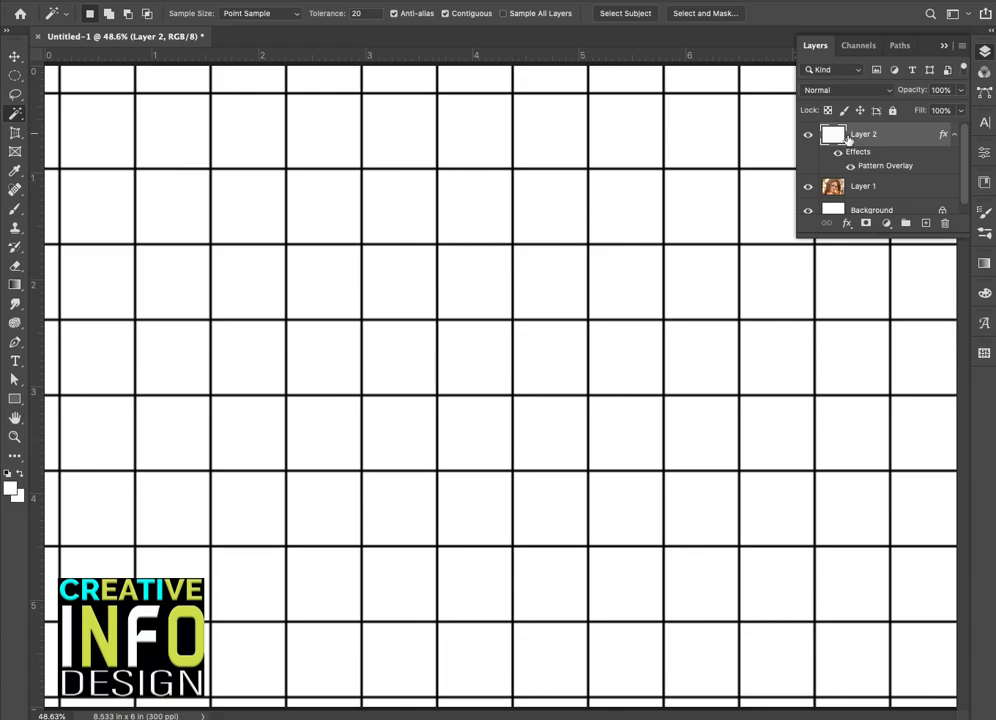
# Check the photo beneath Layer 2 and extend the Layers panel to show all three layers
pyautogui.click(811, 136)
pyautogui.click(811, 136)
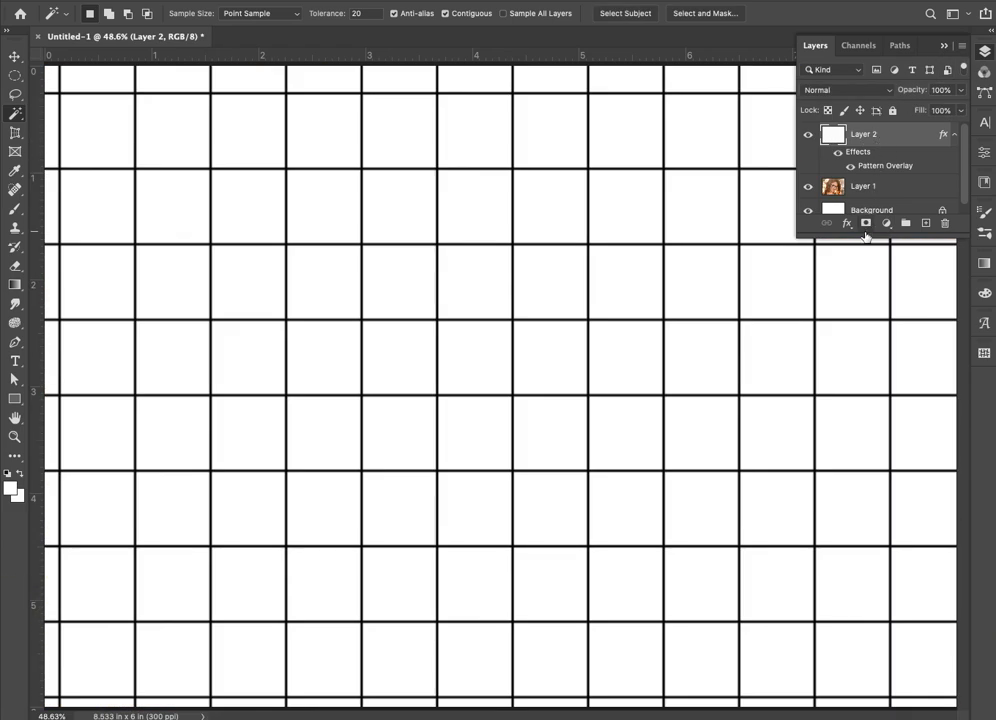
pyautogui.moveTo(866, 236); pyautogui.dragTo(860, 266)
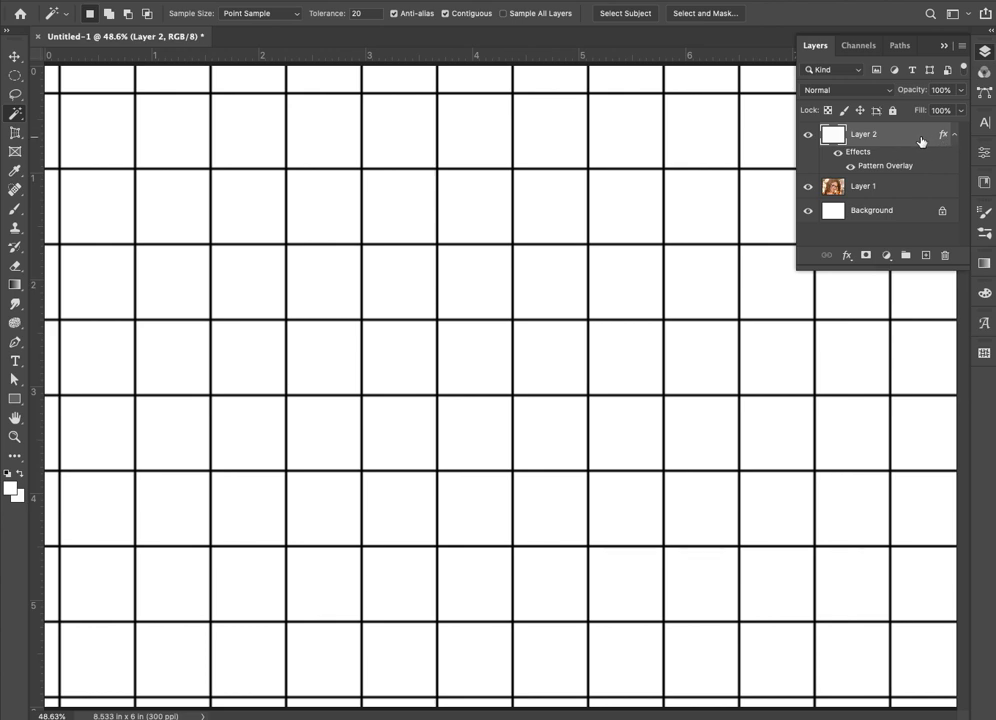
# Try the Screen blend mode on Layer 2 while its pattern overlay effect is still live
pyautogui.click(850, 90)
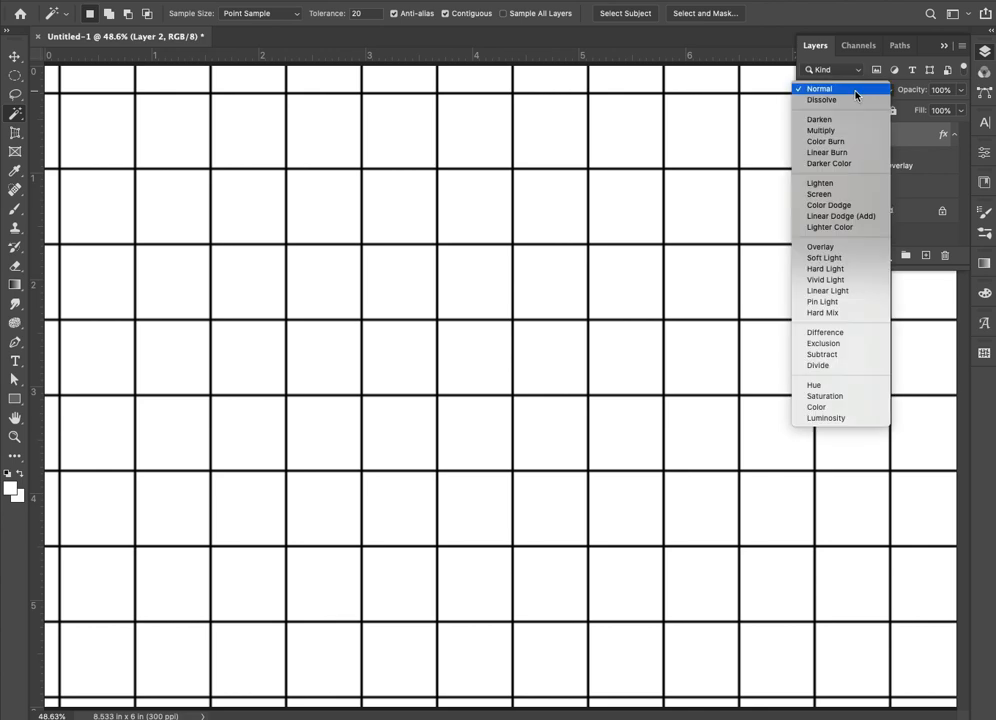
pyautogui.click(845, 197)
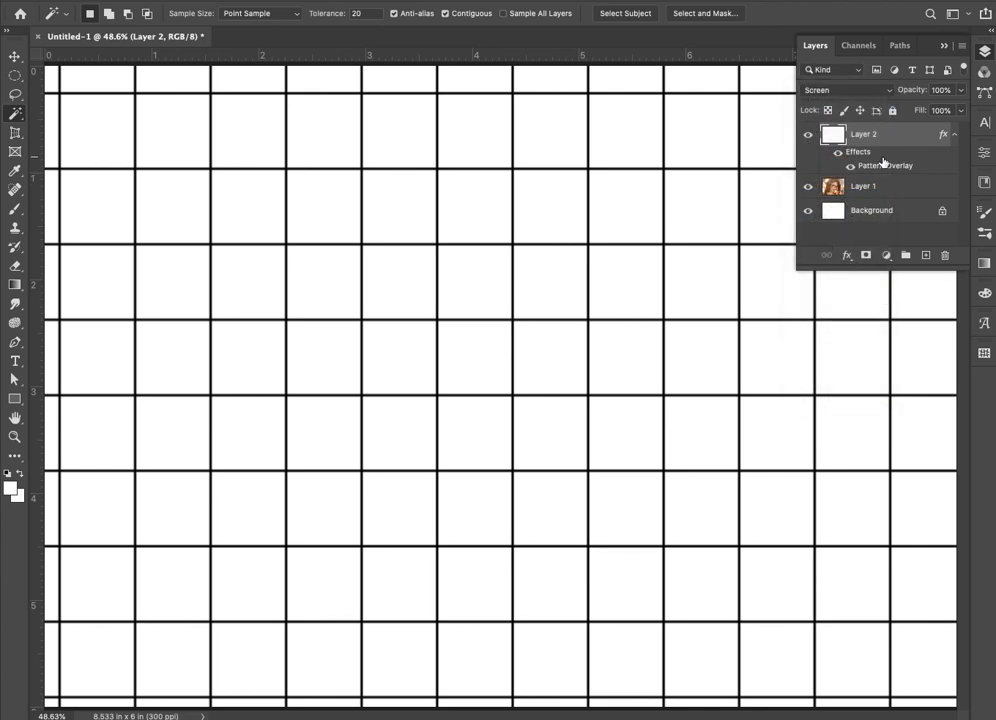
pyautogui.click(849, 95)
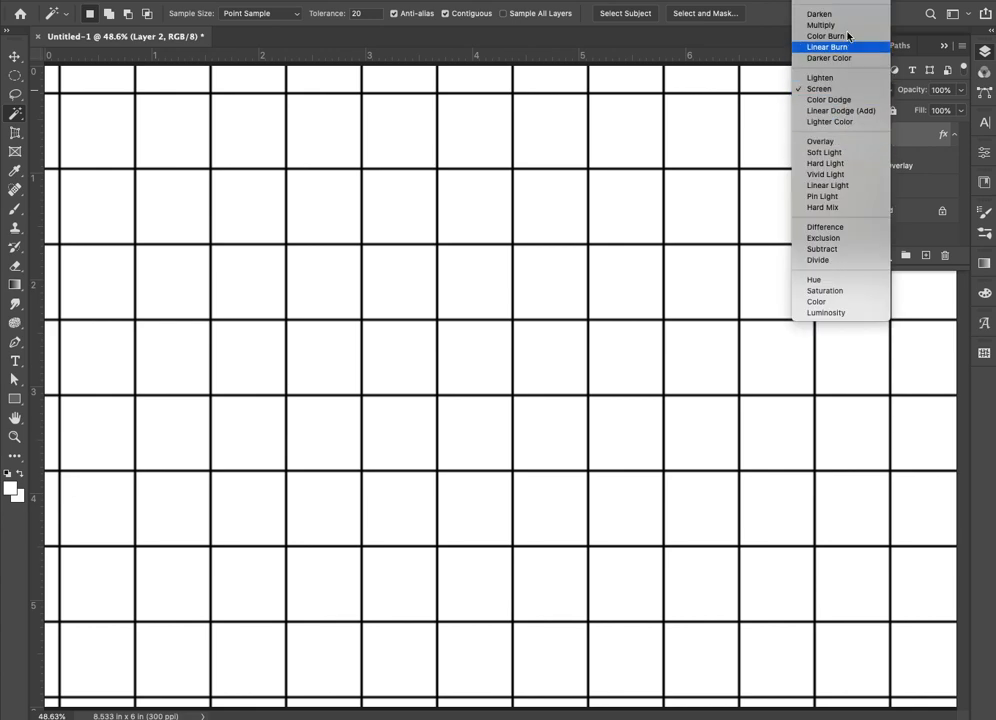
pyautogui.click(910, 168)
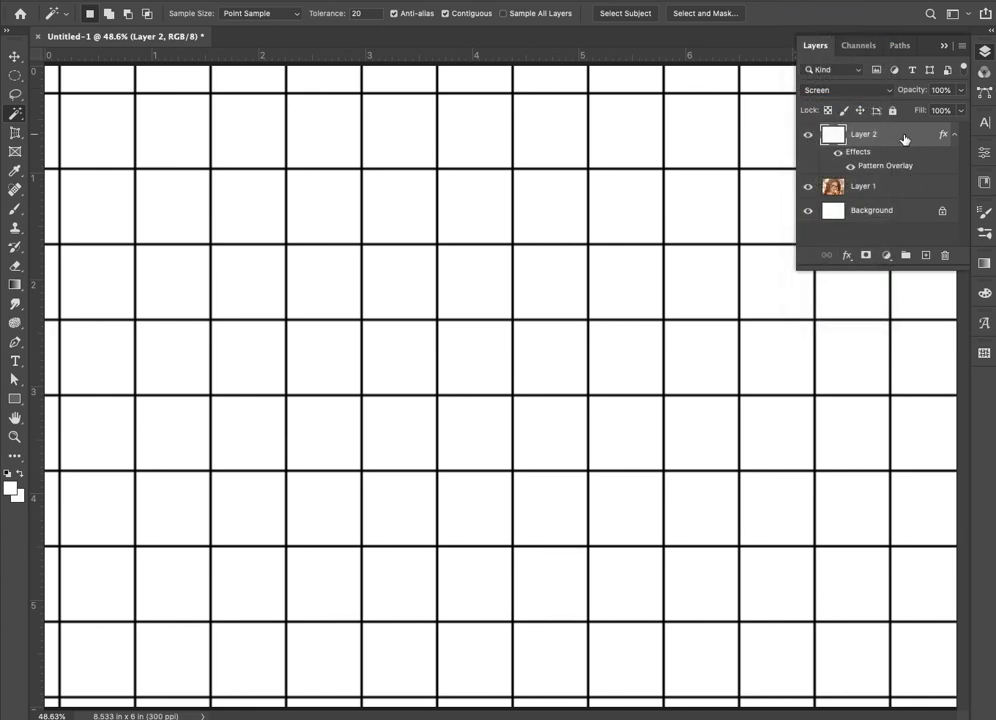
# Rasterize Layer 2's layer style and set its blend mode to Multiply
pyautogui.rightClick(906, 133)
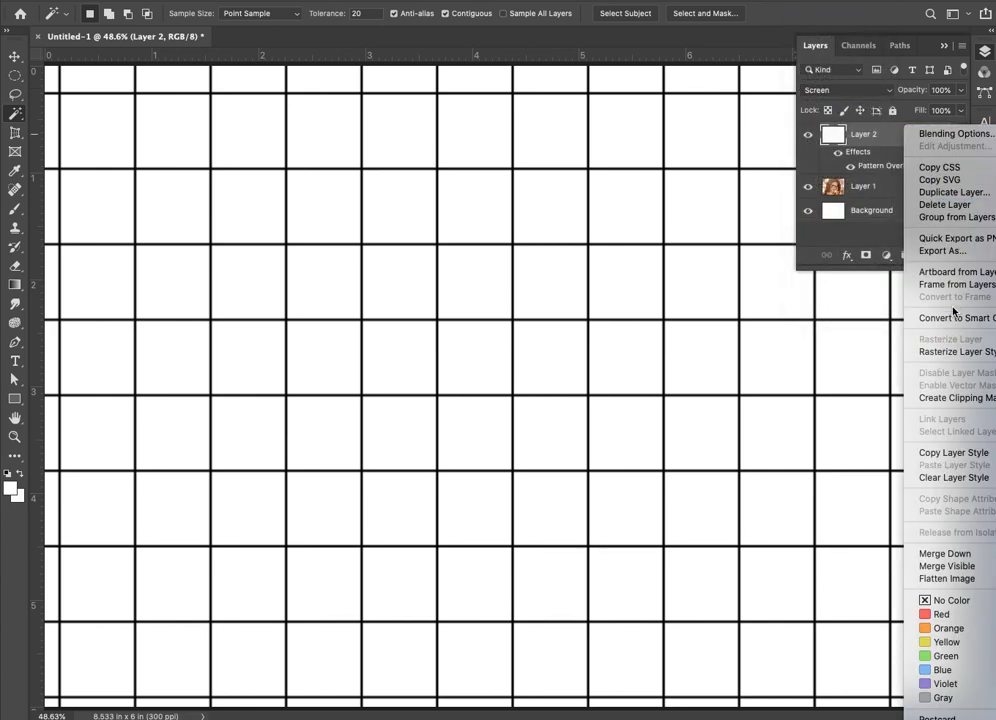
pyautogui.click(945, 351)
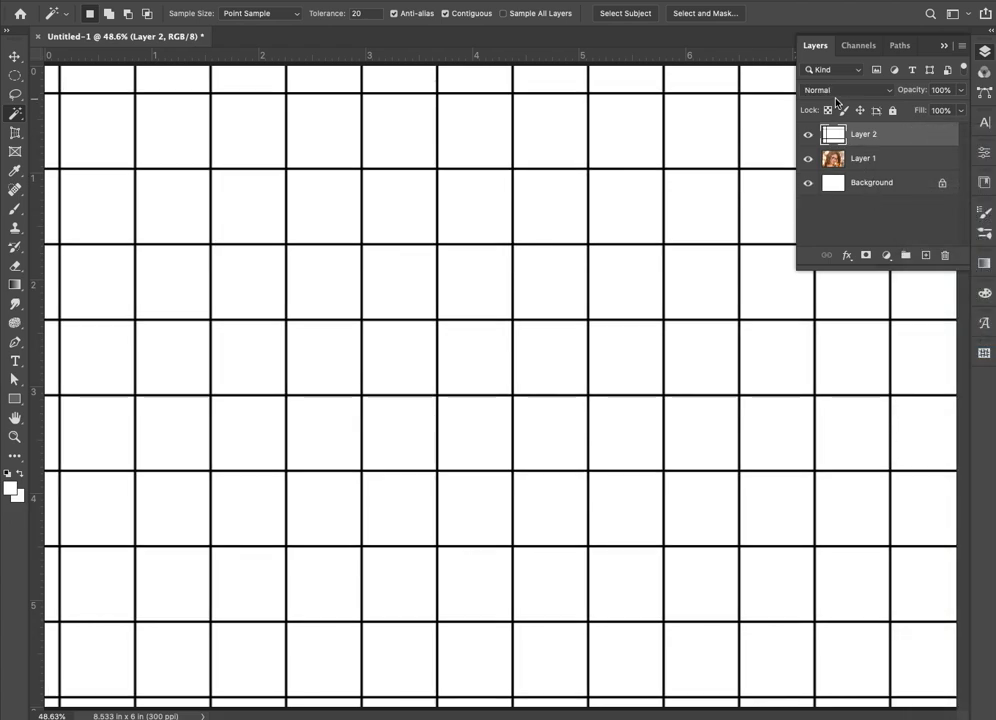
pyautogui.click(845, 90)
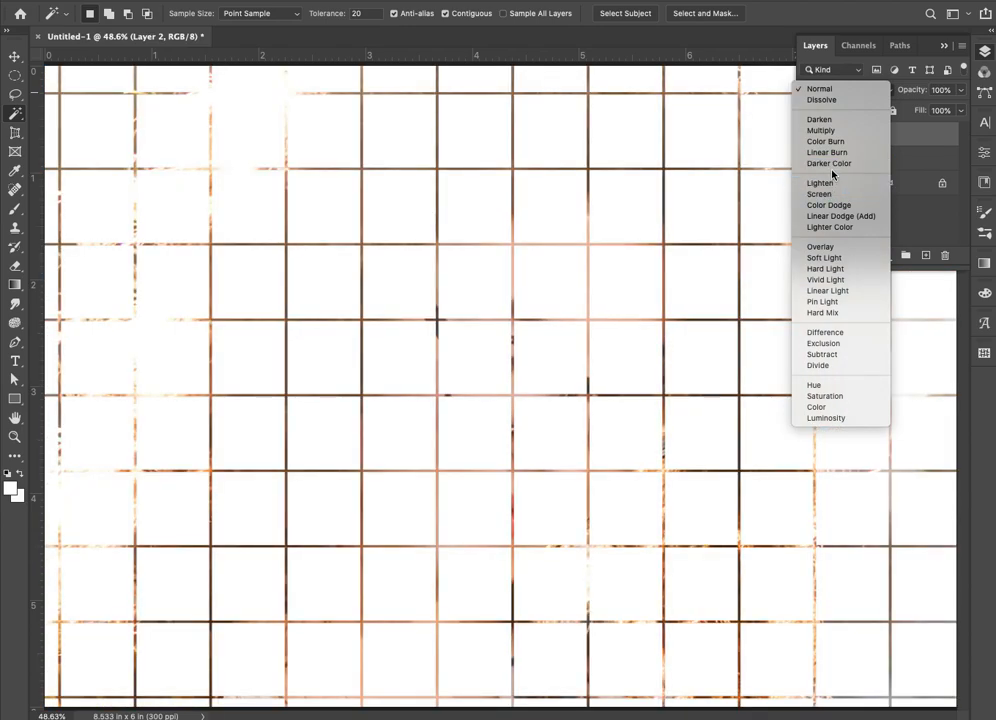
pyautogui.click(829, 195)
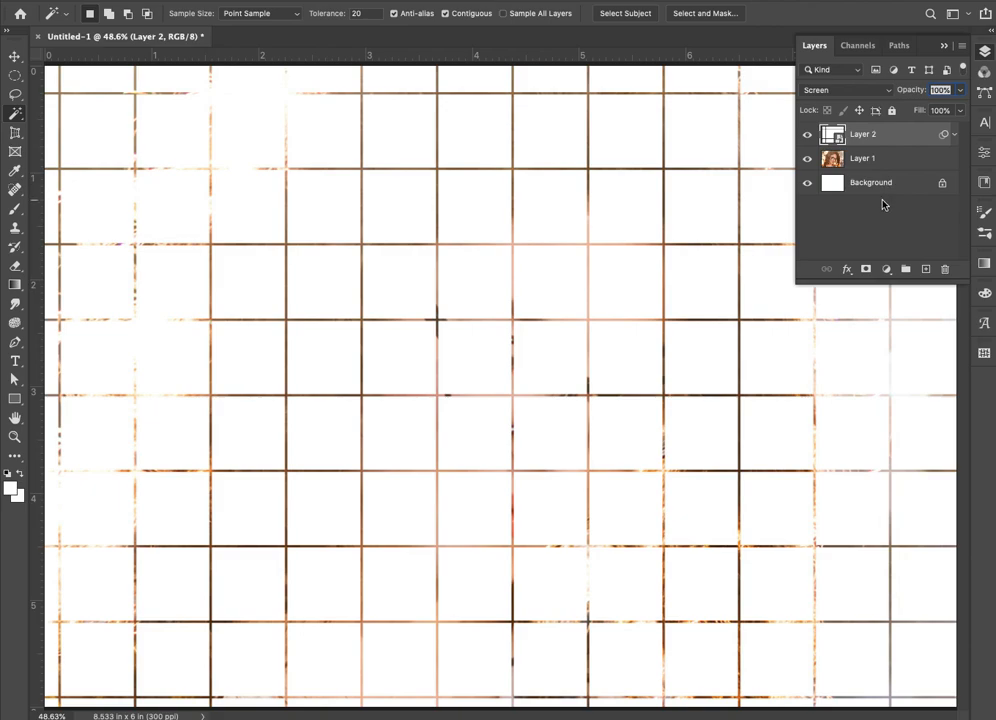
pyautogui.click(835, 90)
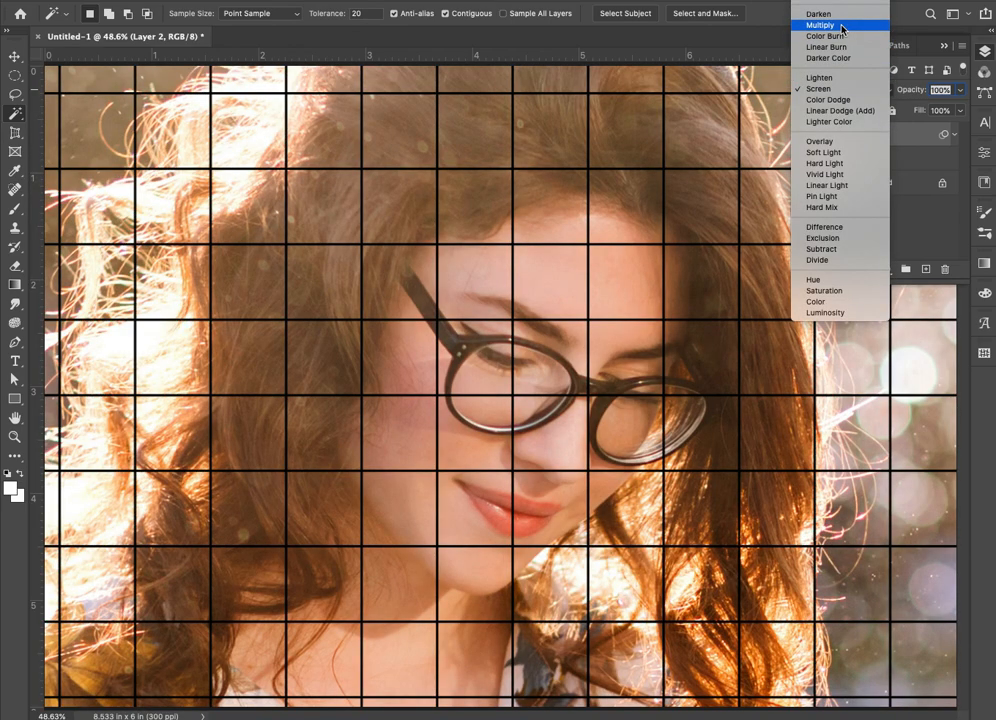
pyautogui.click(830, 25)
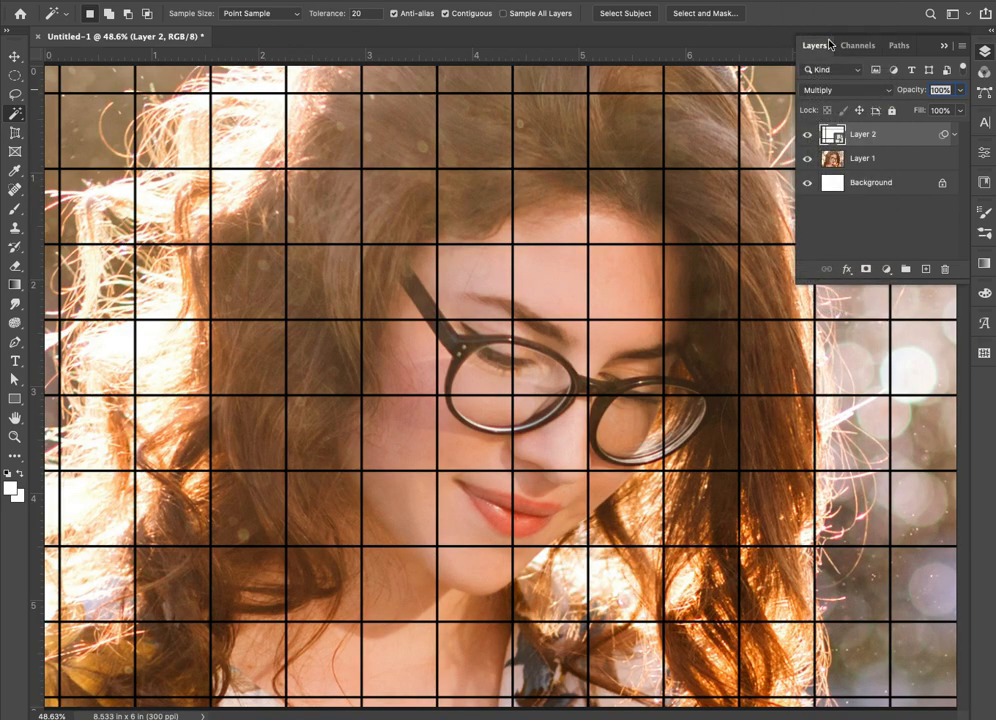
# Free-transform the grid layer, stretching it slightly past the canvas's top, left and bottom edges so whole squares cover the photo
pyautogui.press('Tab')
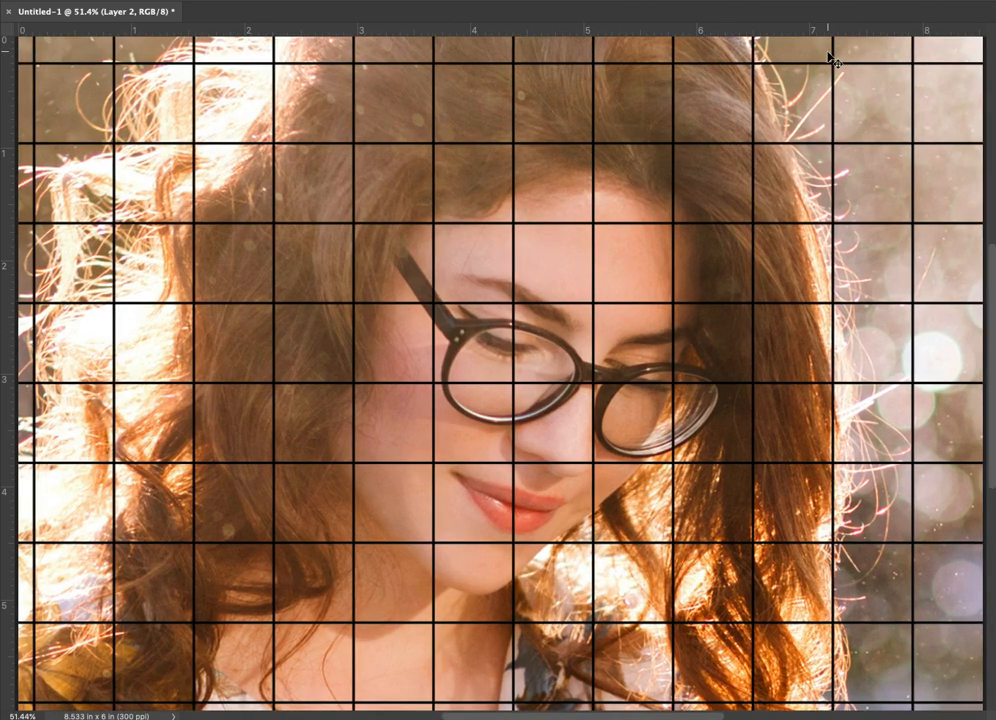
pyautogui.press('Tab')
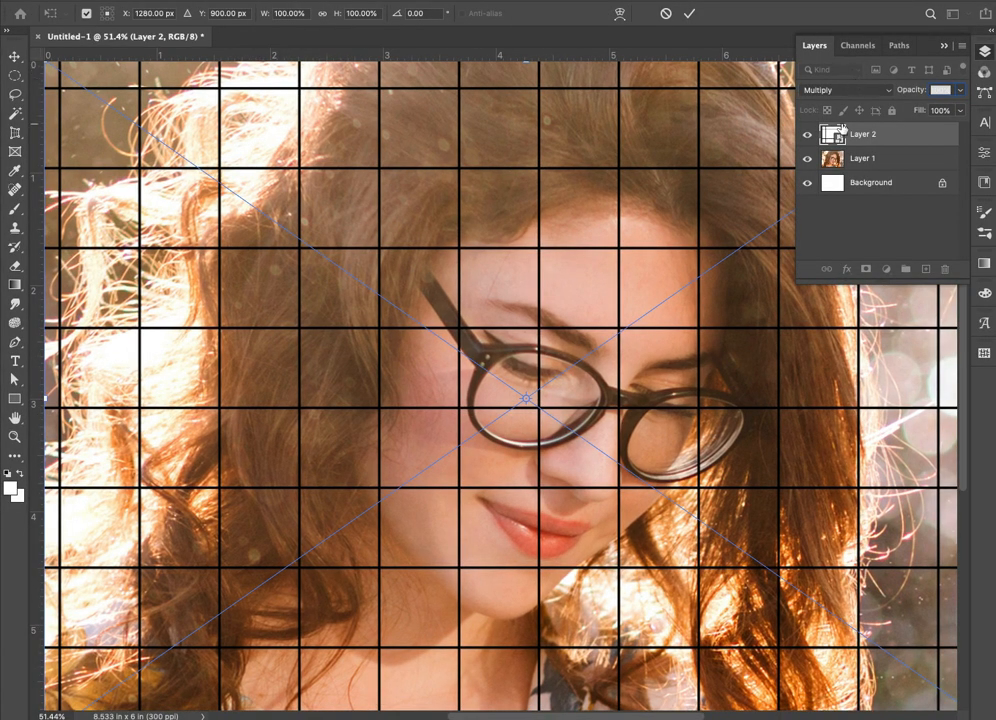
pyautogui.press('Tab')
pyautogui.hotkey('ctrl', '-')
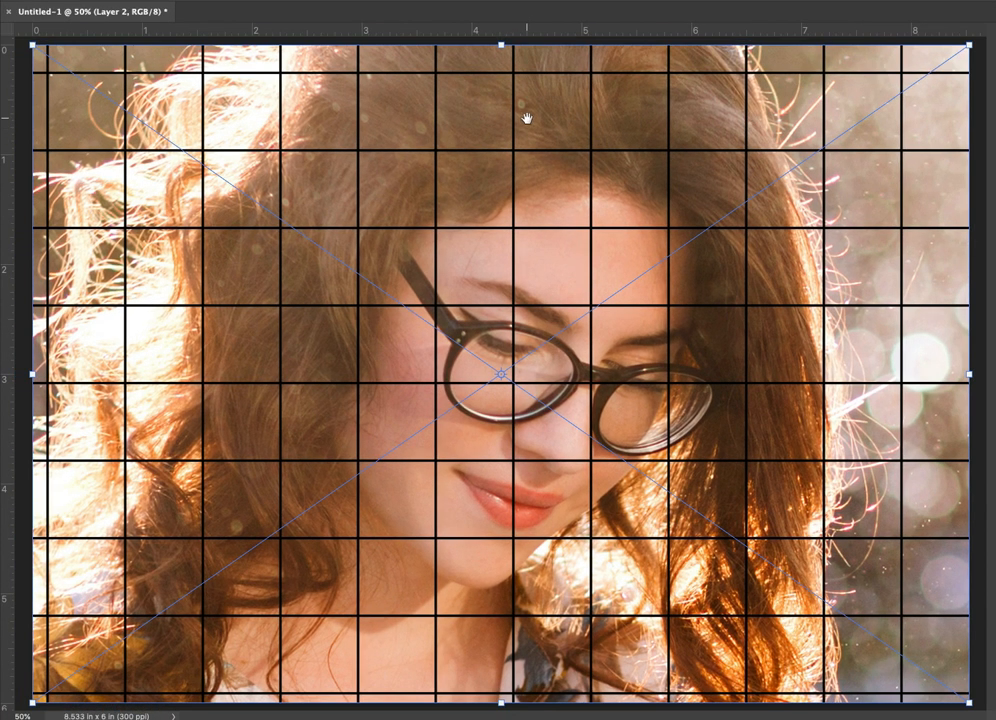
pyautogui.moveTo(501, 44); pyautogui.dragTo(503, 21)
pyautogui.moveTo(33, 358); pyautogui.dragTo(18, 358)
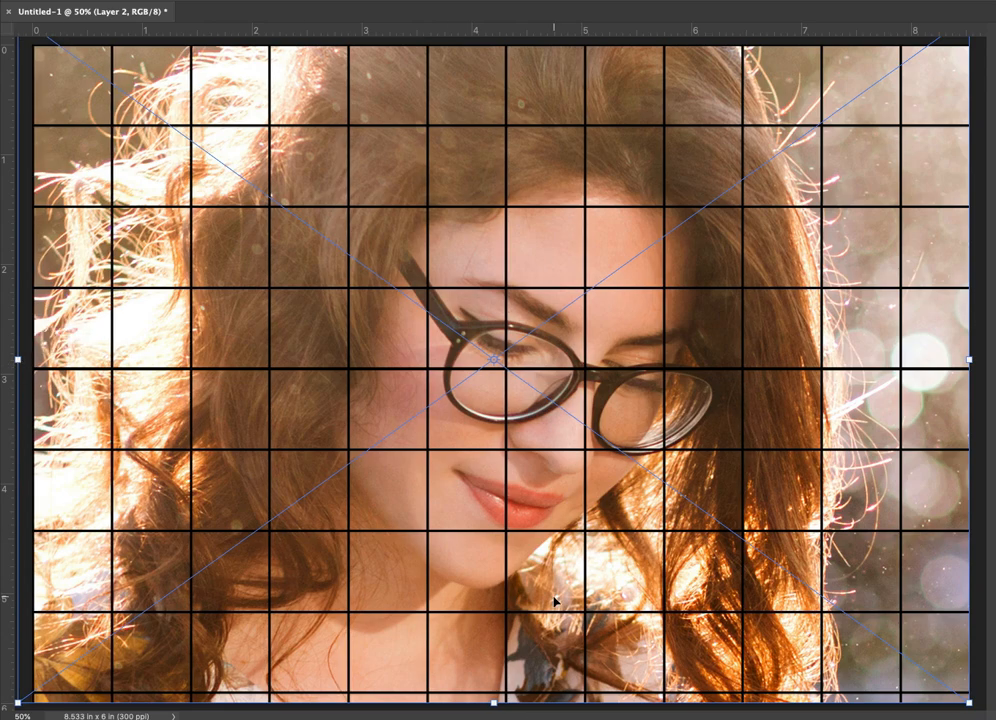
pyautogui.press('super+minus')
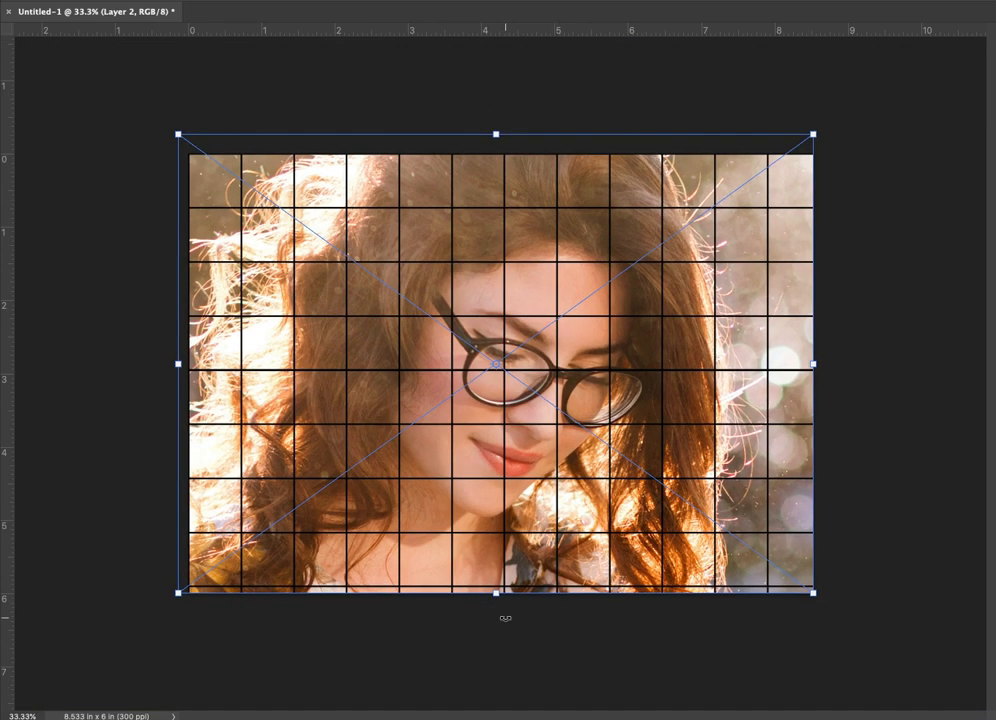
pyautogui.moveTo(495, 595); pyautogui.dragTo(495, 600)
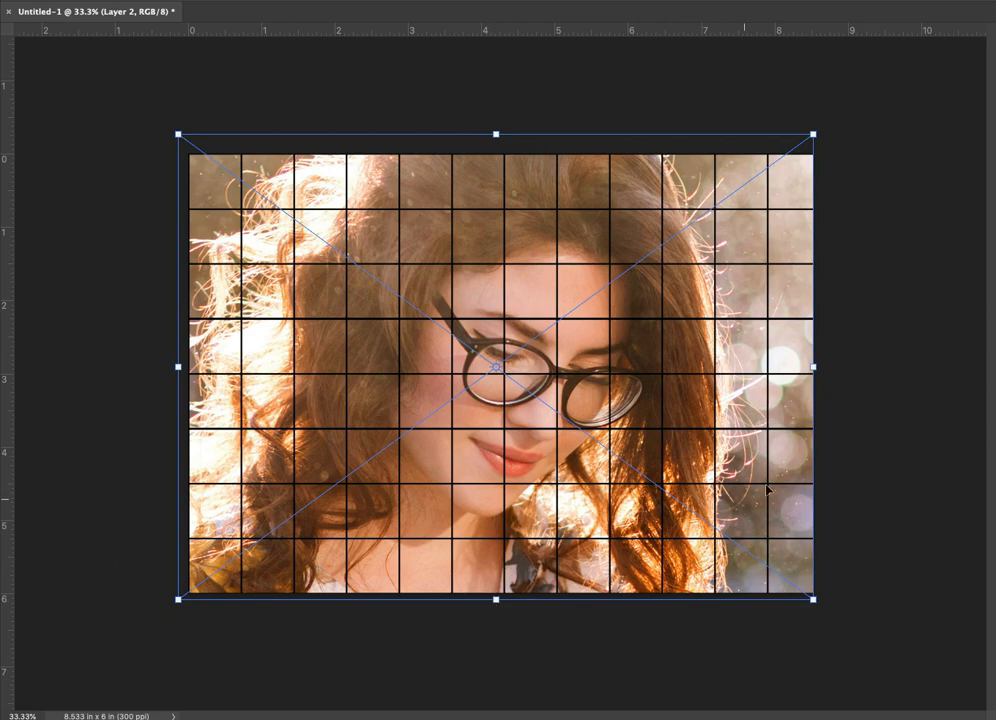
pyautogui.press('Return')
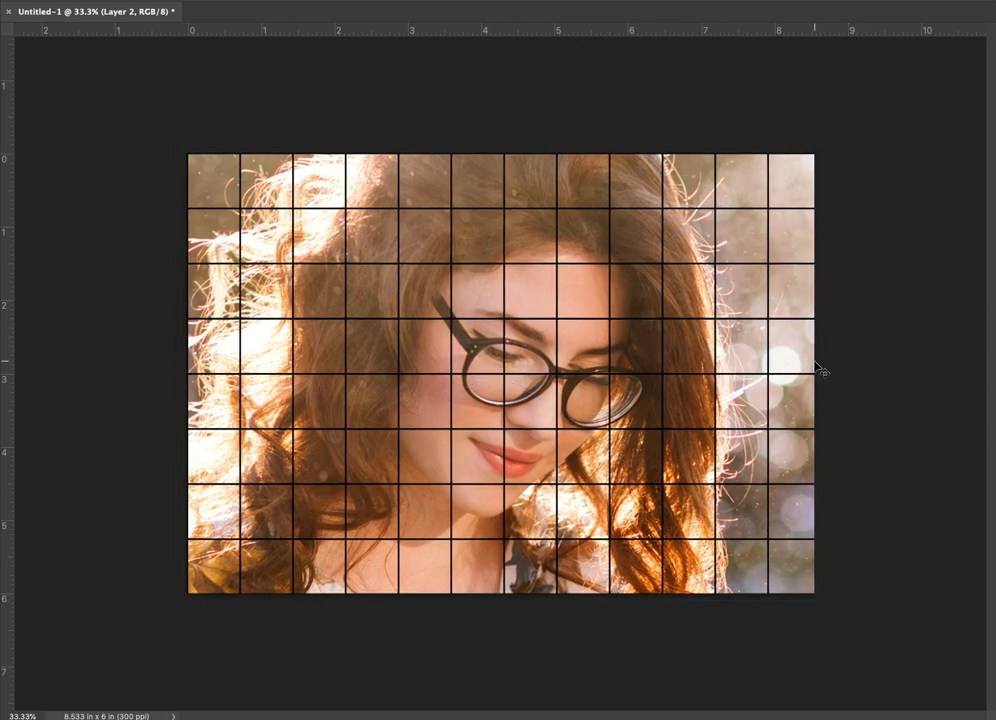
pyautogui.press('super+0')
pyautogui.press('Tab')
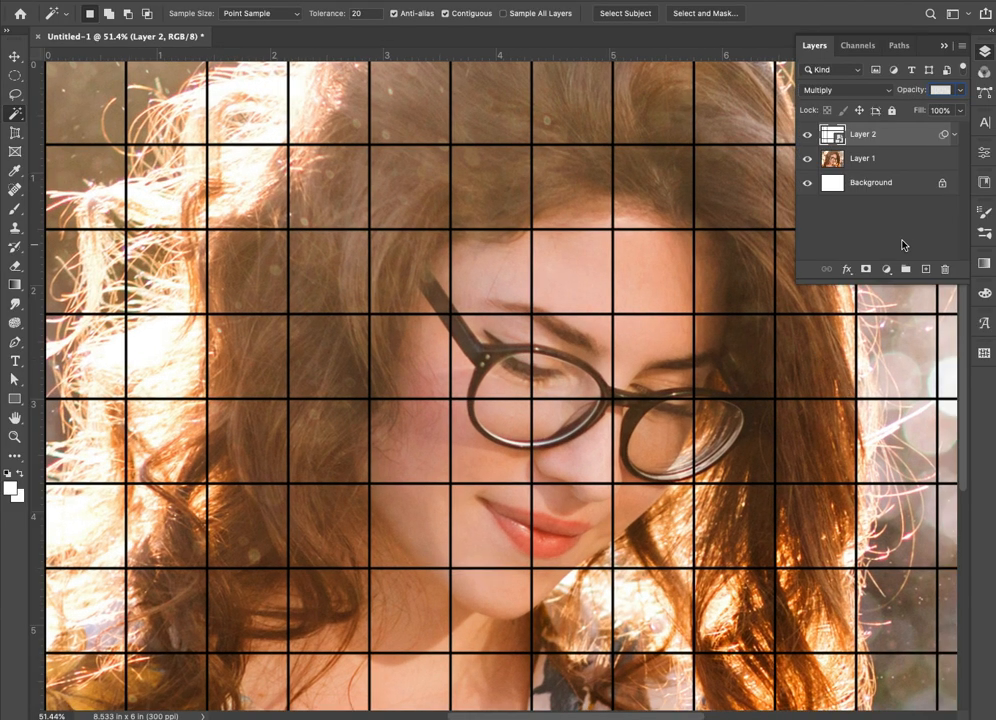
pyautogui.click(880, 158)
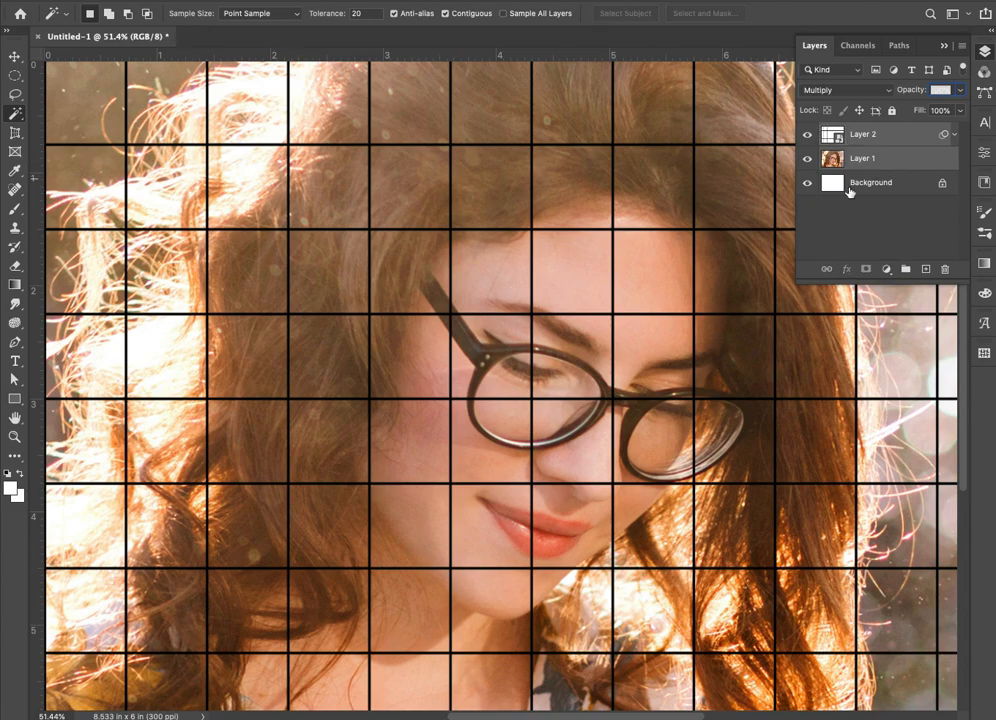
pyautogui.doubleClick(909, 160)
pyautogui.click(910, 78)
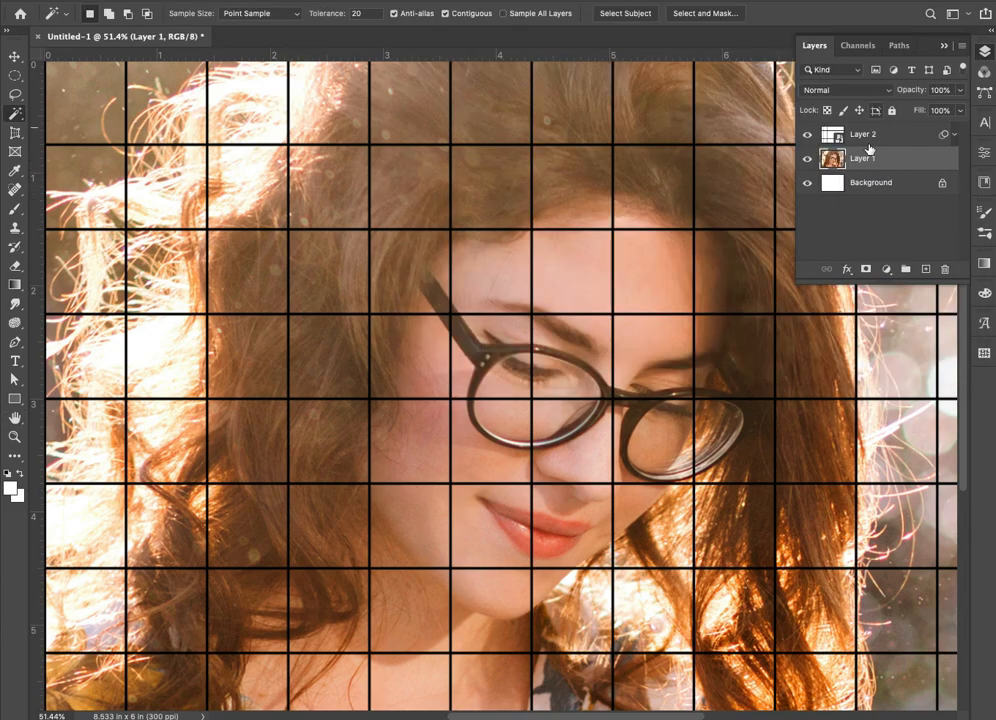
pyautogui.keyDown('shift'); pyautogui.click(910, 136); pyautogui.keyUp('shift')
pyautogui.click(916, 161)
pyautogui.click(925, 140)
pyautogui.click(911, 161)
pyautogui.doubleClick(915, 164)
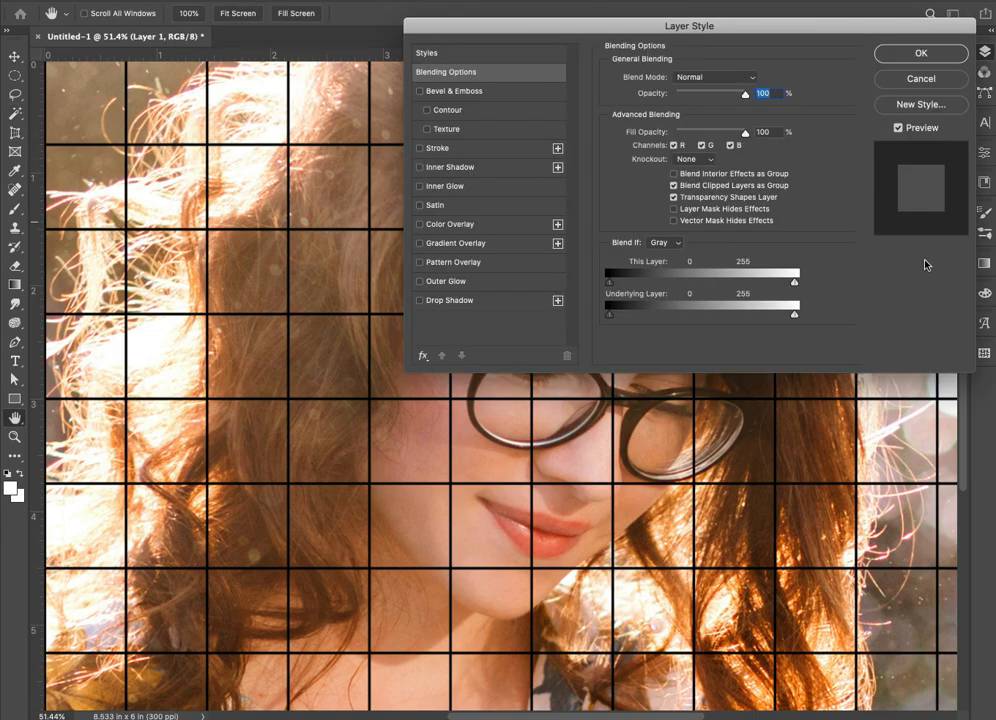
pyautogui.click(928, 80)
# Duplicate the photo layer, Layer 1, and hide the original
pyautogui.click(893, 138)
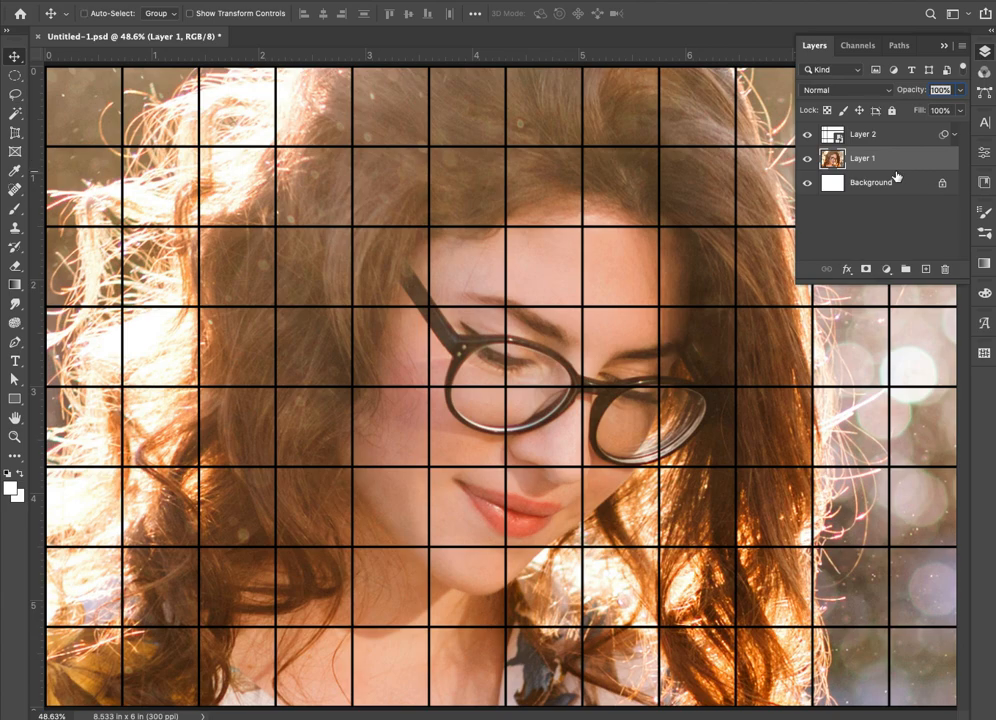
pyautogui.hotkey('ctrl', 'j')
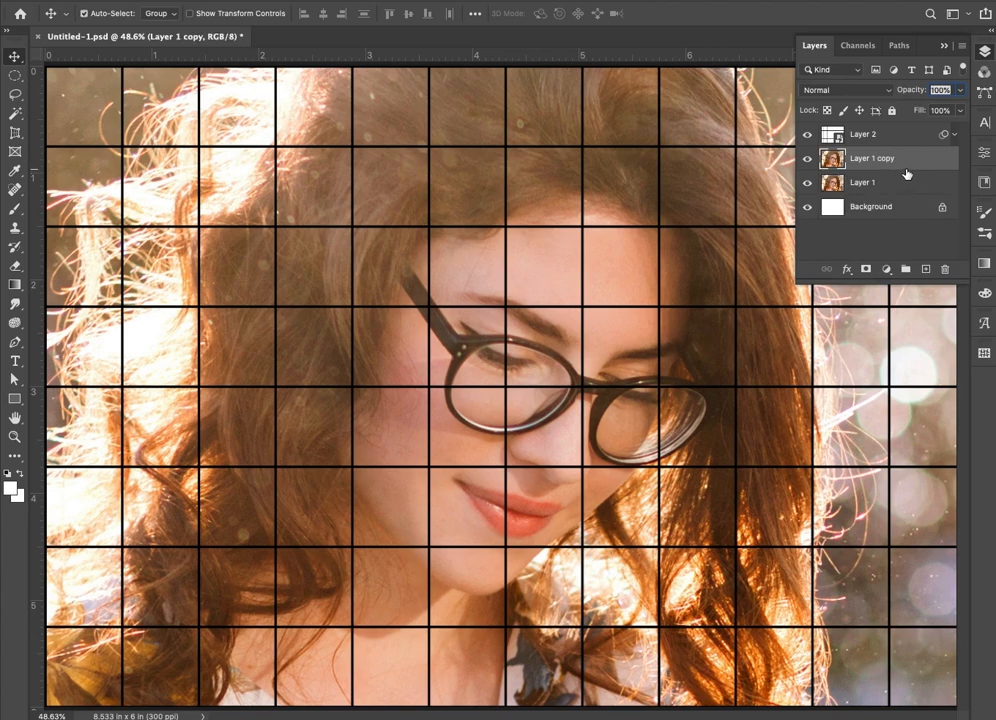
pyautogui.click(908, 168)
pyautogui.click(807, 182)
# Set the opacity of Layer 1 copy to 50%
pyautogui.click(961, 90)
pyautogui.moveTo(929, 112); pyautogui.dragTo(926, 112)
pyautogui.moveTo(929, 111); pyautogui.dragTo(931, 111)
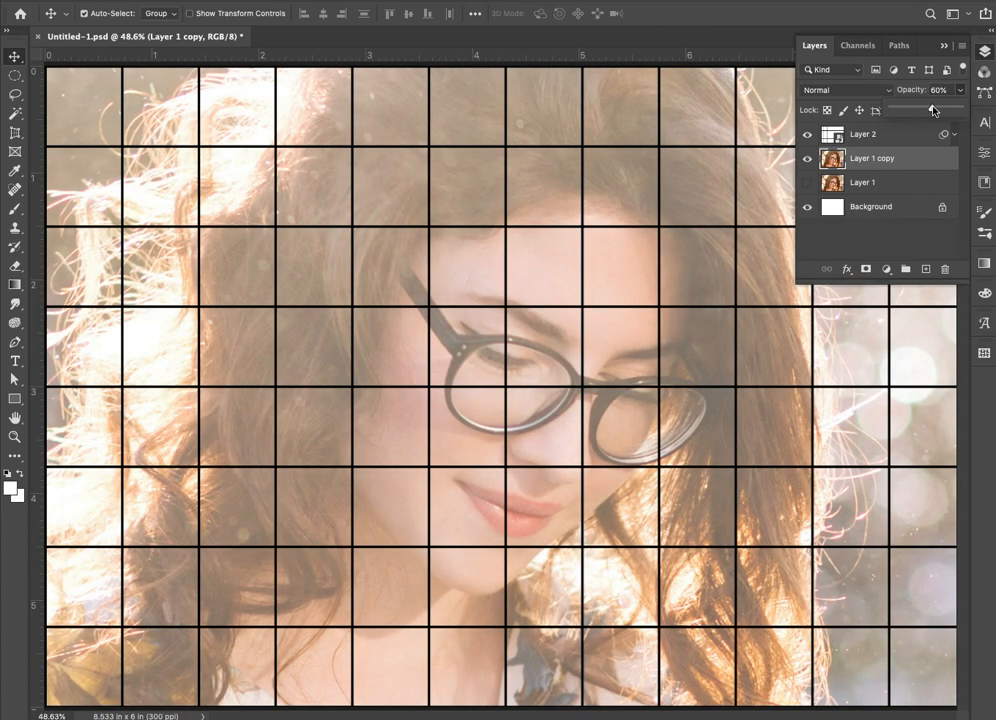
pyautogui.click(941, 93)
pyautogui.write('50')
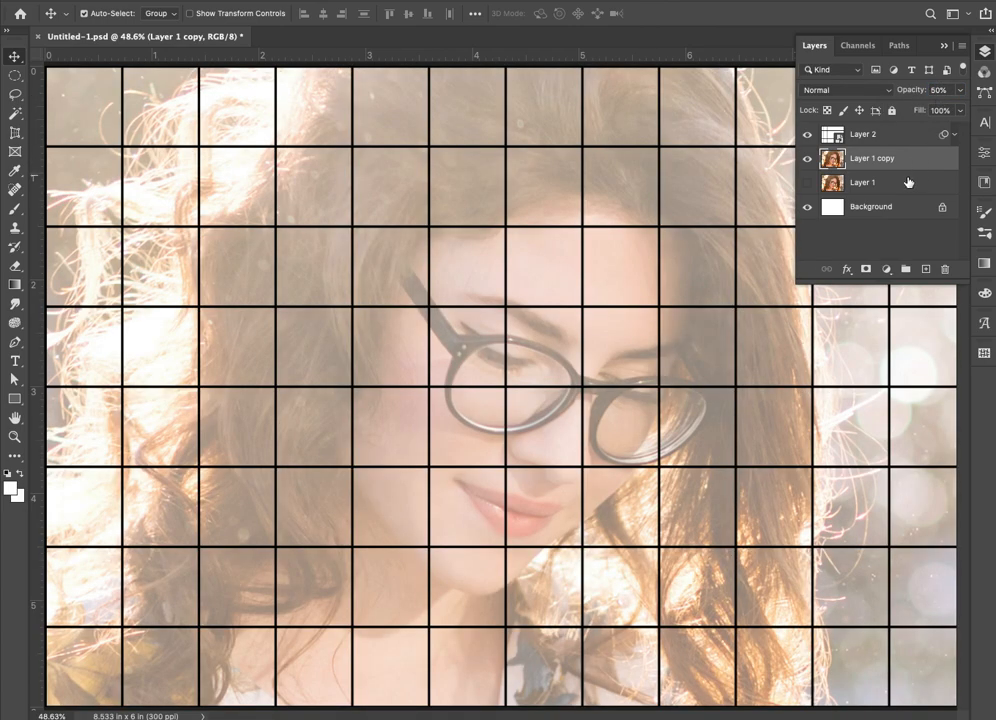
# Duplicate the grid layer, Layer 2
pyautogui.click(914, 134)
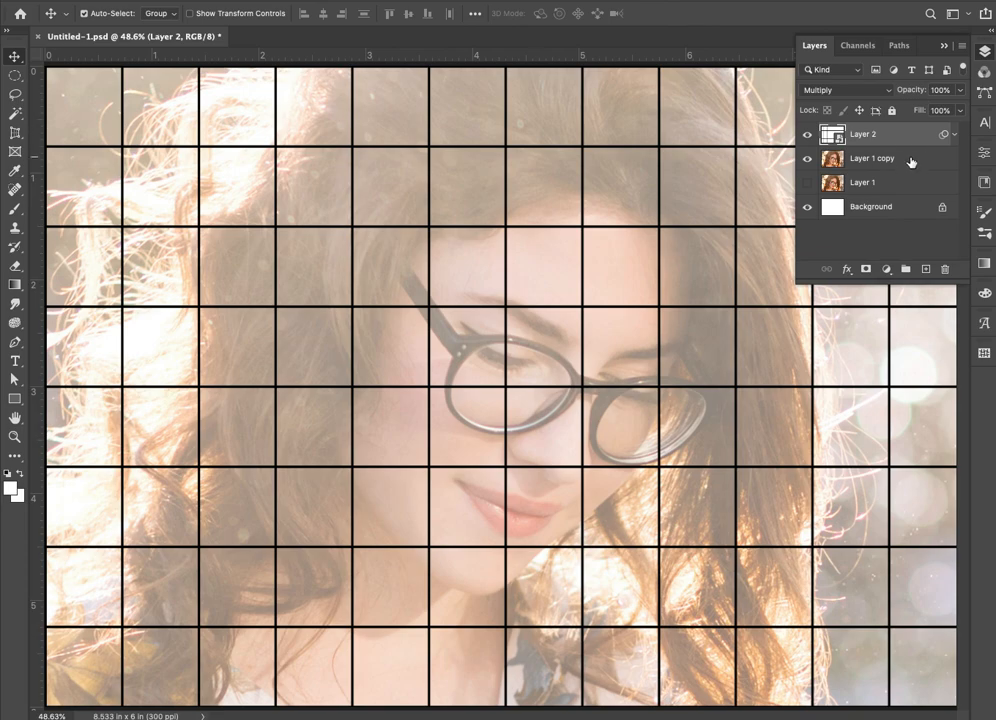
pyautogui.keyDown('shift'); pyautogui.click(909, 161); pyautogui.keyUp('shift')
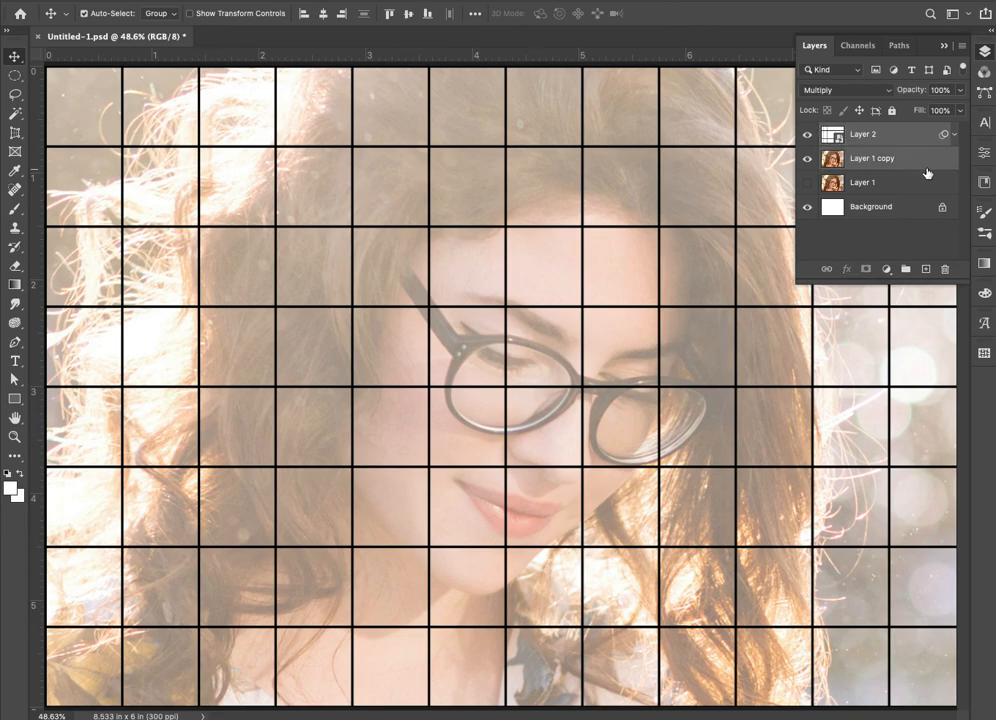
pyautogui.click(897, 144)
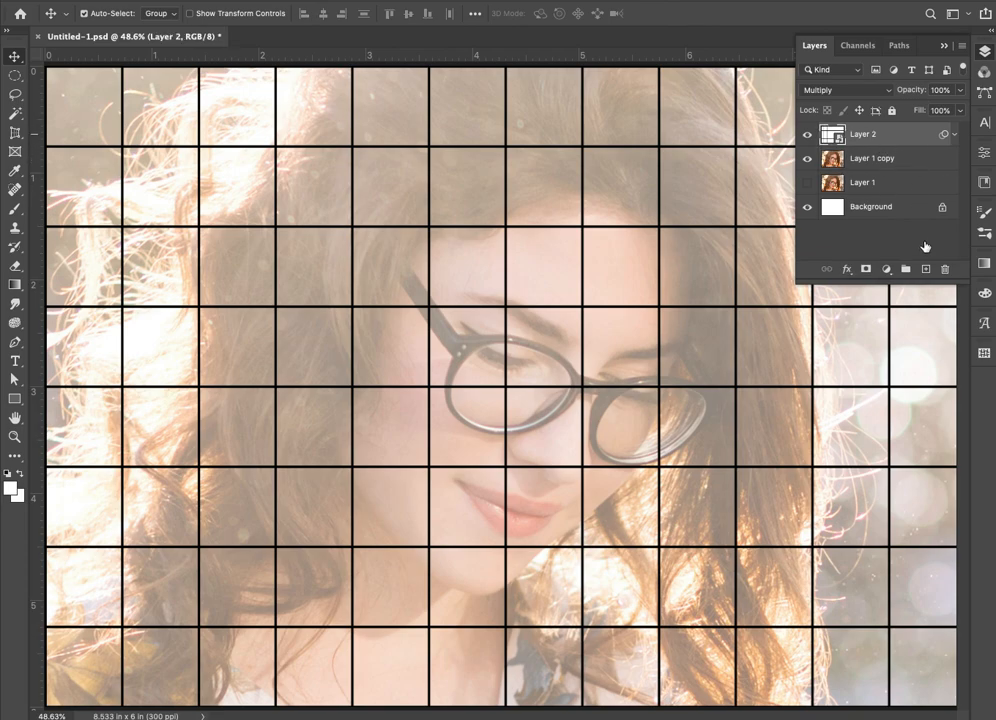
pyautogui.doubleClick(922, 234)
pyautogui.click(920, 80)
pyautogui.hotkey('ctrl', 'j')
# Merge Layer 2 down into the faded Layer 1 copy and make Layer 1 visible again
pyautogui.click(897, 160)
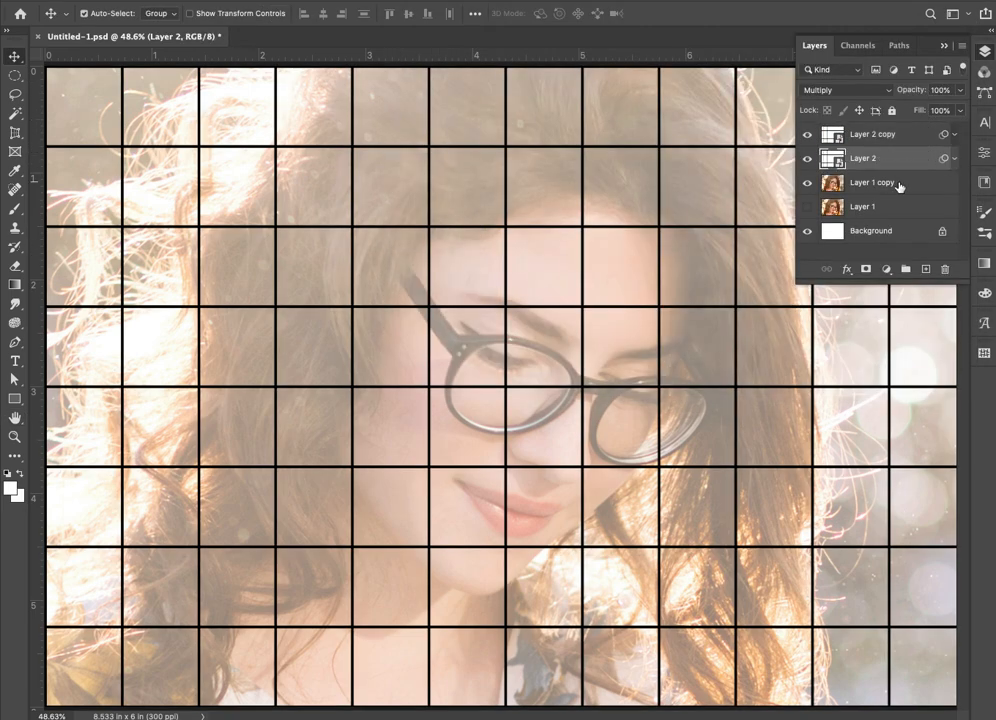
pyautogui.hotkey('ctrl', 'e')
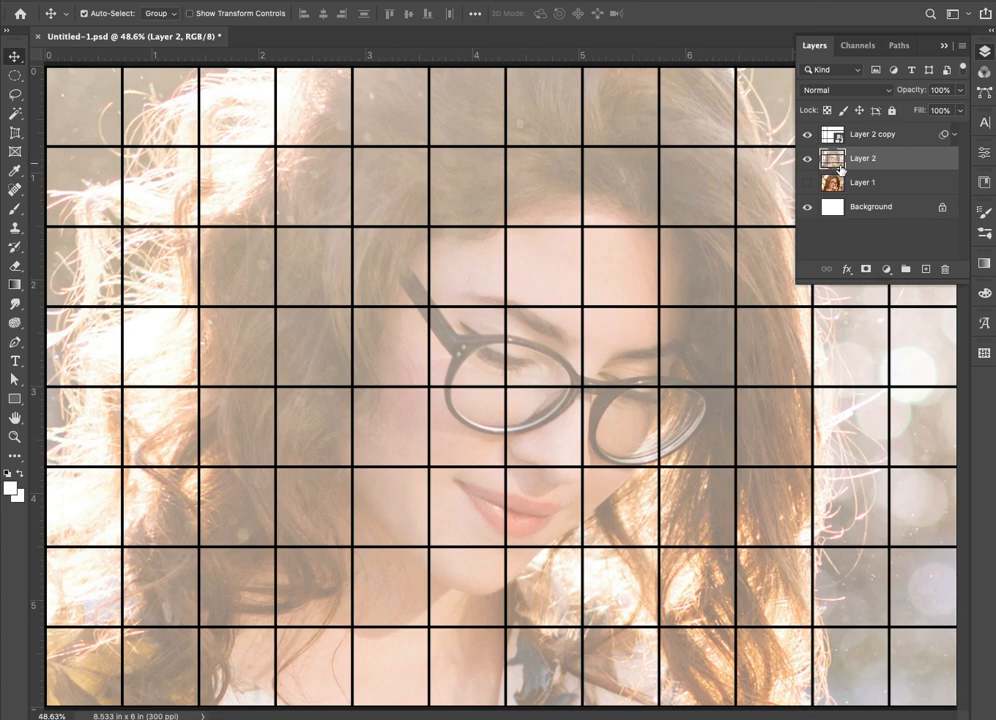
pyautogui.click(876, 182)
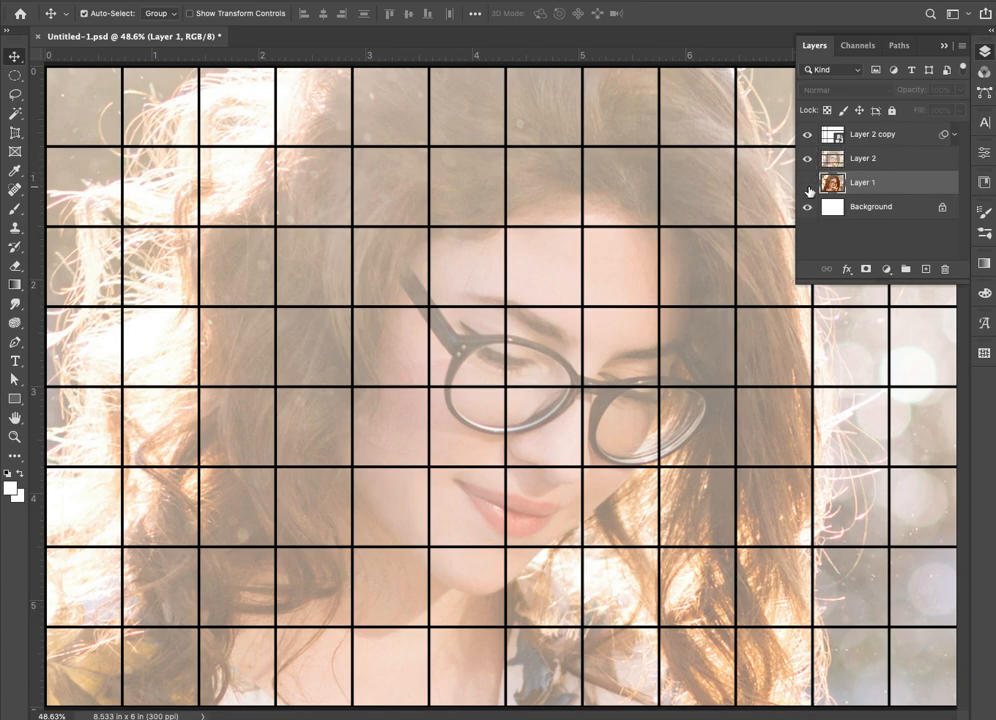
pyautogui.click(884, 161)
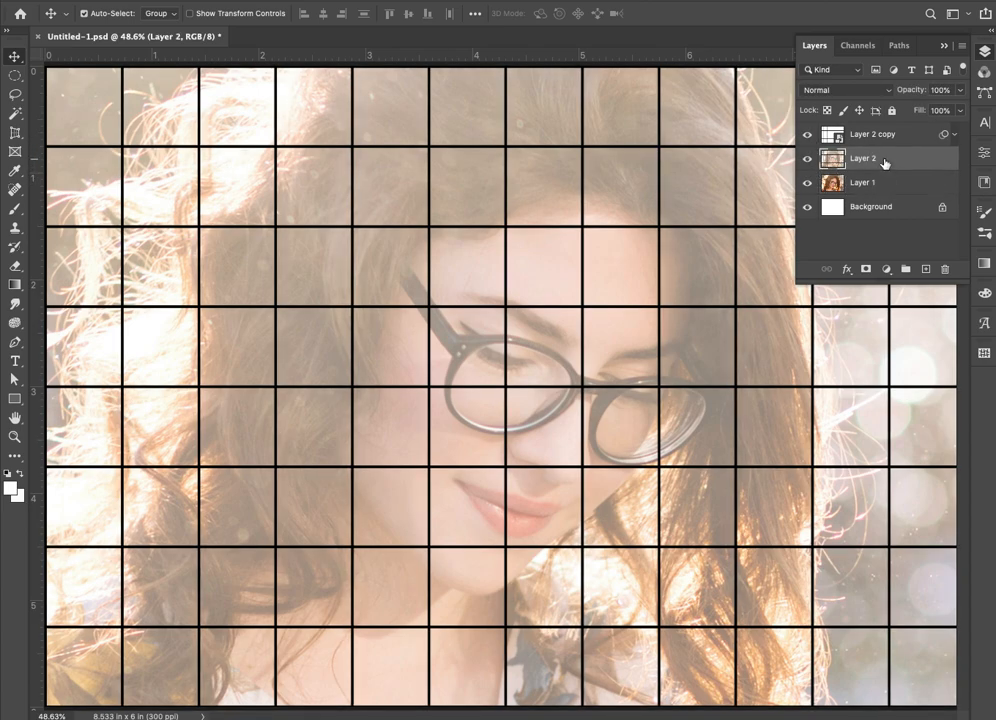
# Make the grid layer, Layer 2 copy, the active layer
pyautogui.click(832, 134)
pyautogui.press('Tab')
pyautogui.press('super+plus')
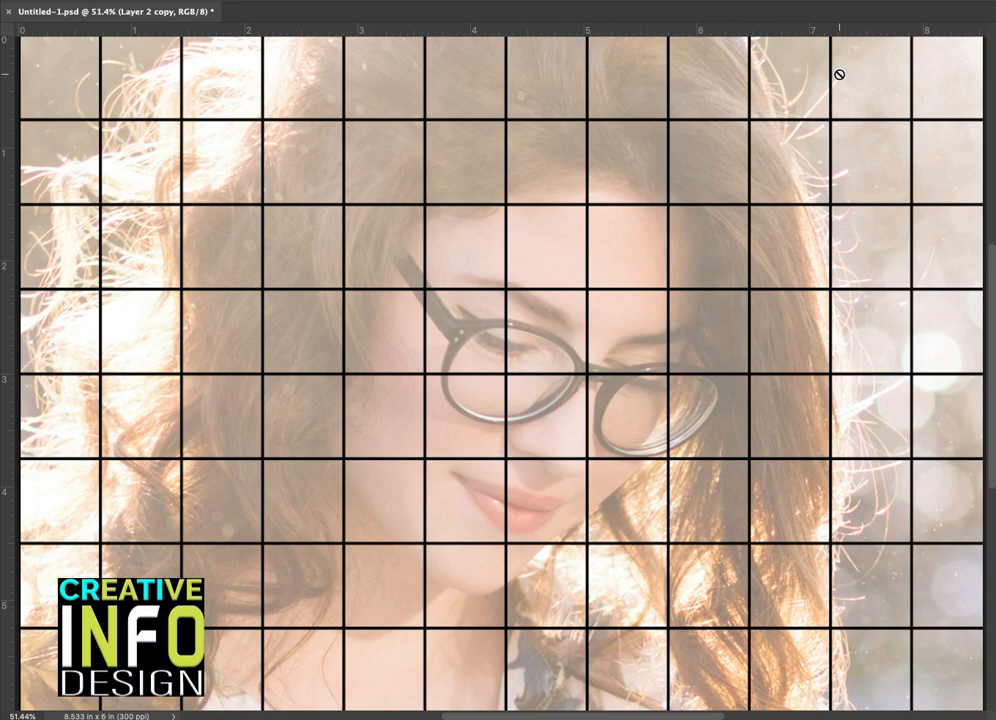
pyautogui.press('Tab')
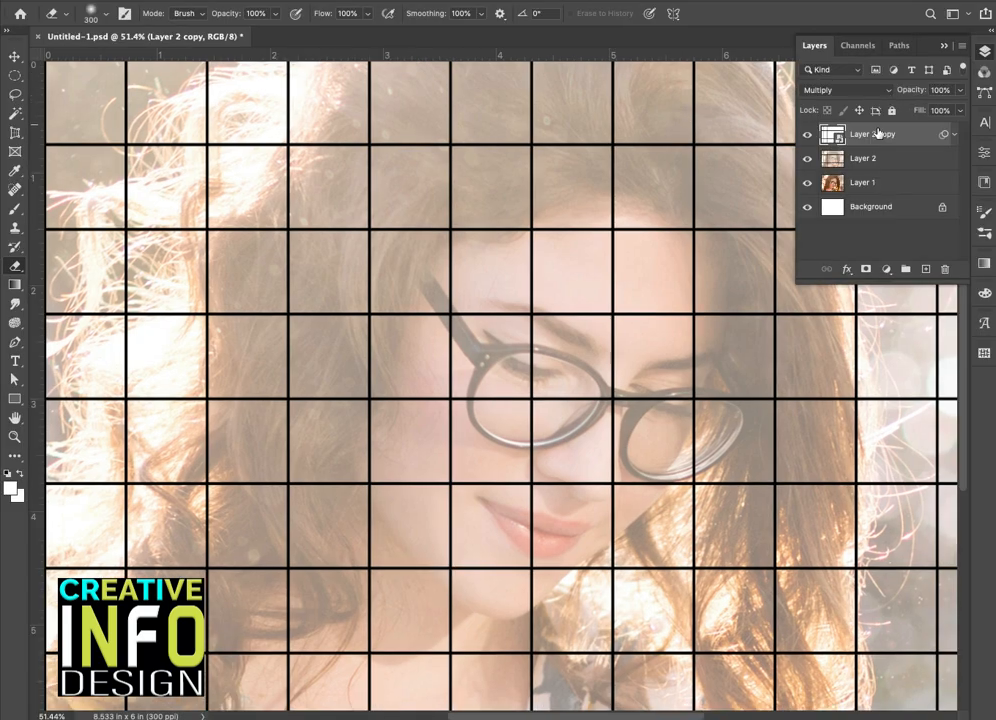
pyautogui.press('w')
pyautogui.click(676, 117)
pyautogui.keyDown('shift'); pyautogui.click(710, 168); pyautogui.keyUp('shift')
pyautogui.keyDown('shift'); pyautogui.click(804, 277); pyautogui.keyUp('shift')
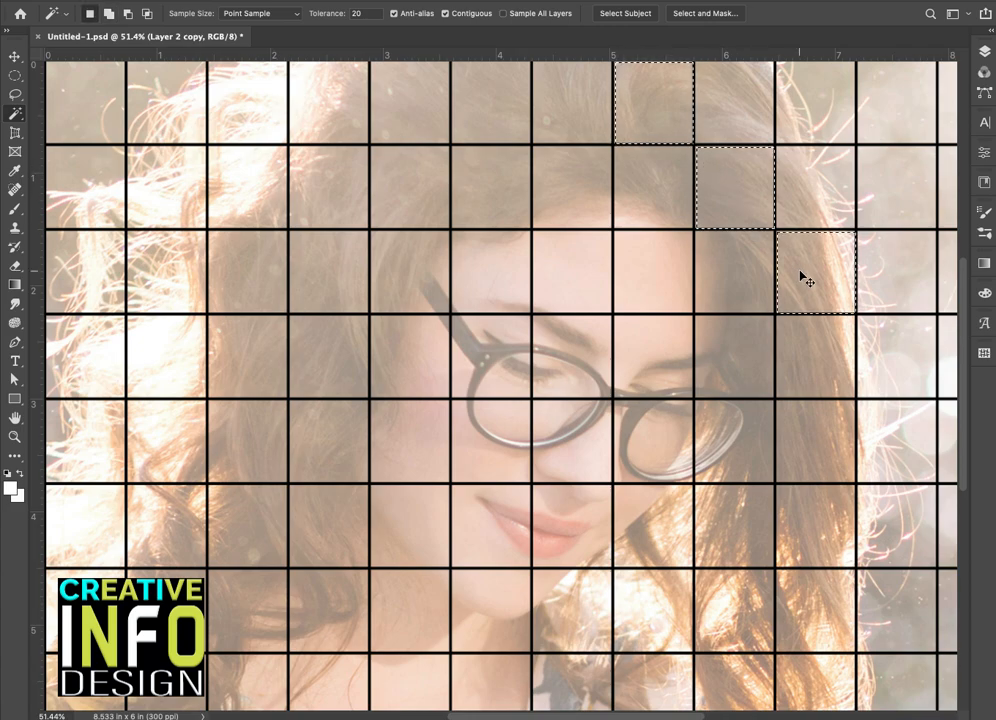
pyautogui.hotkey('ctrl', '-')
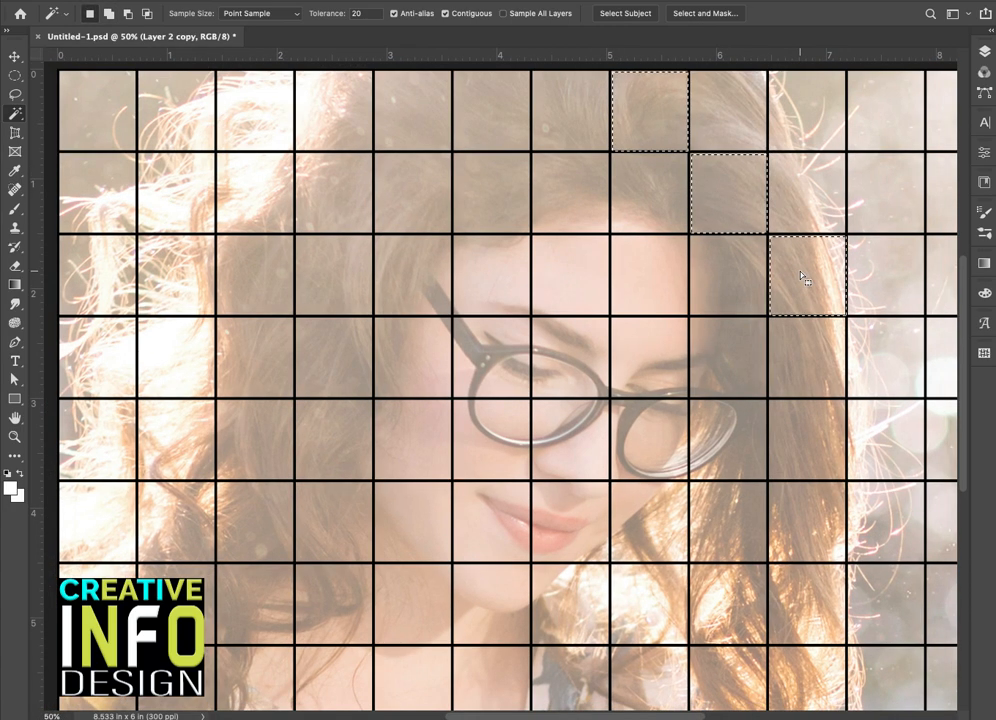
pyautogui.hotkey('ctrl', 'z')
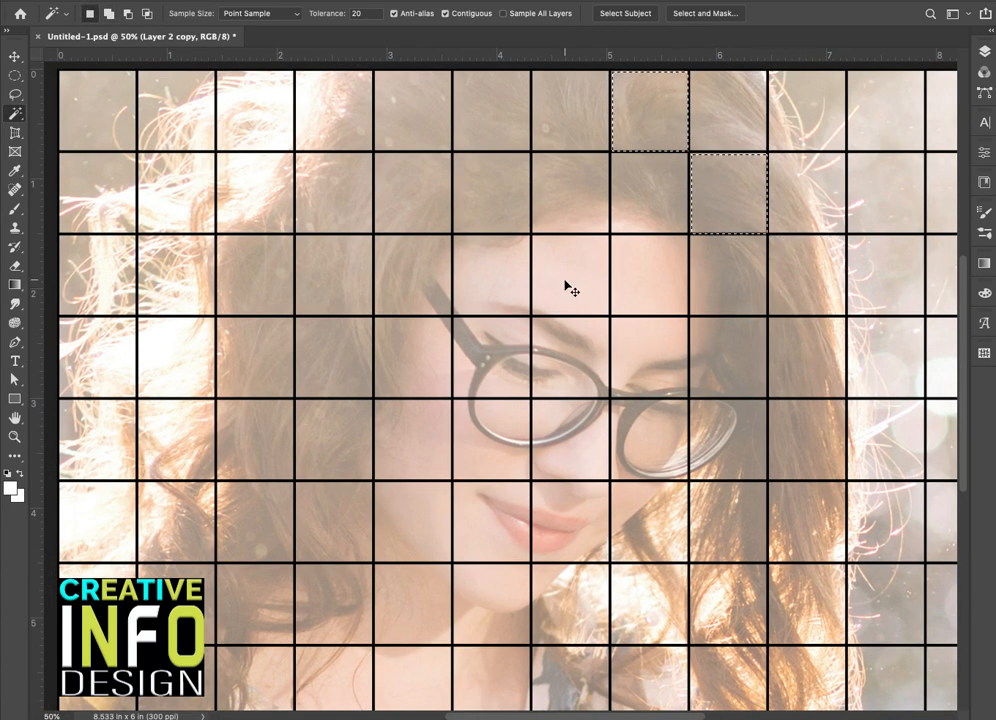
pyautogui.keyDown('shift'); pyautogui.click(351, 141); pyautogui.keyUp('shift')
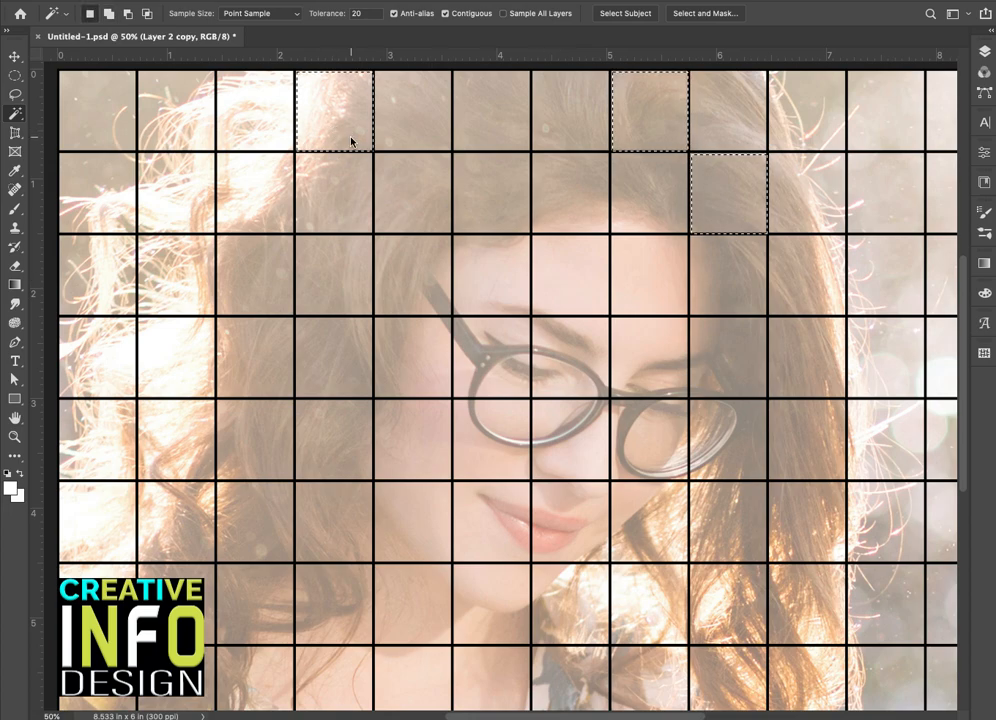
pyautogui.hotkey('ctrl', 'd')
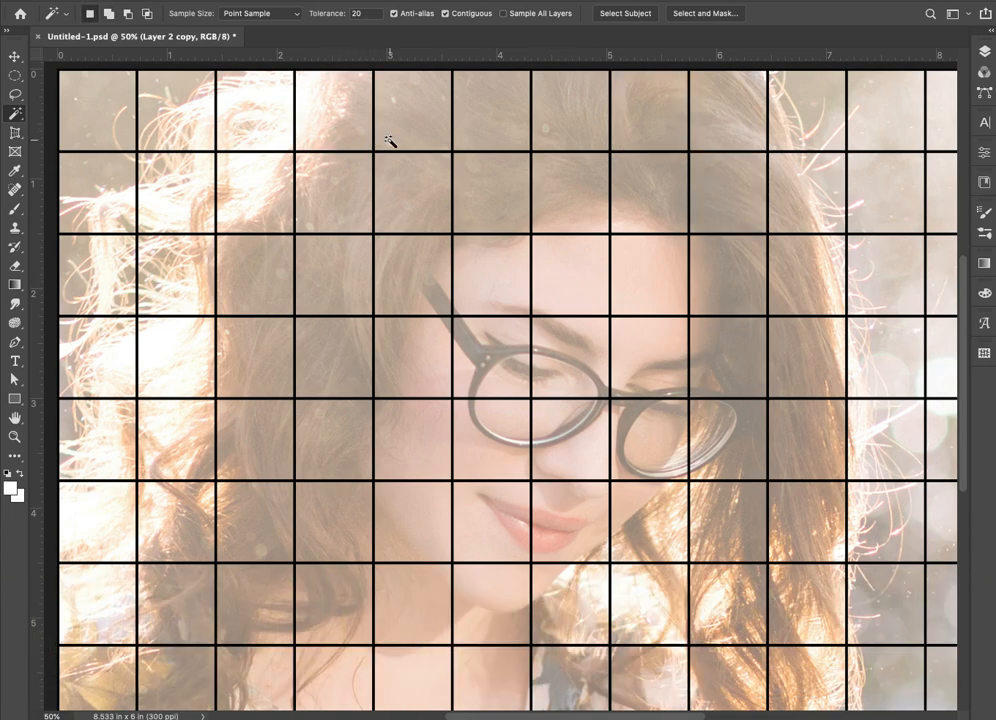
# On Layer 2 copy, Magic Wand select the diagonal of grid squares from the third square of the top row to the tenth of the eighth row
pyautogui.click(985, 53)
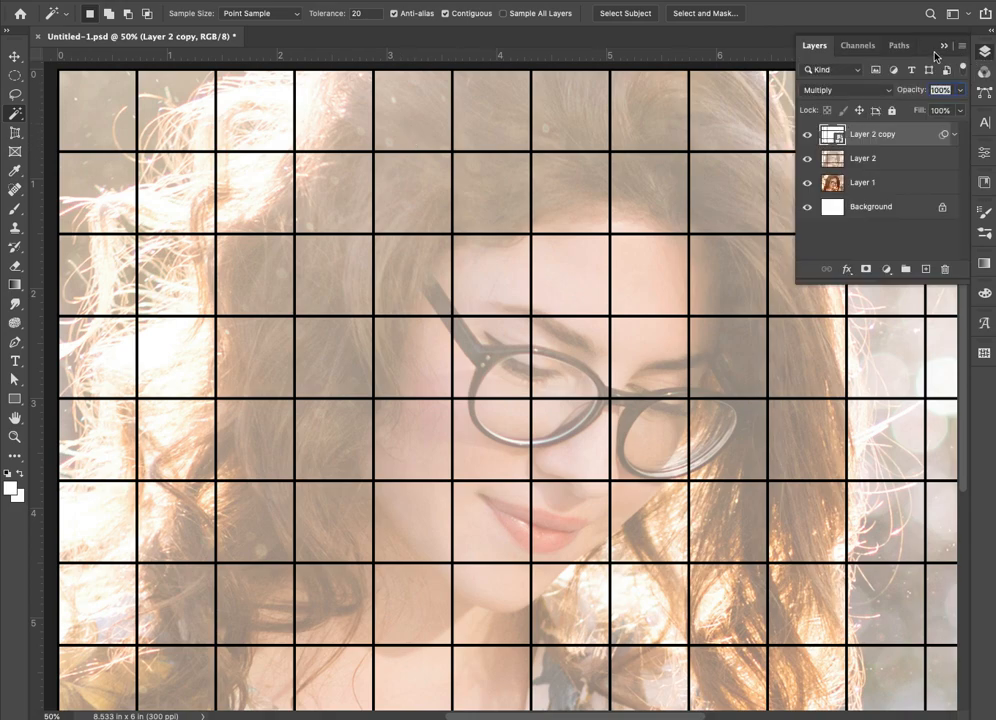
pyautogui.click(945, 48)
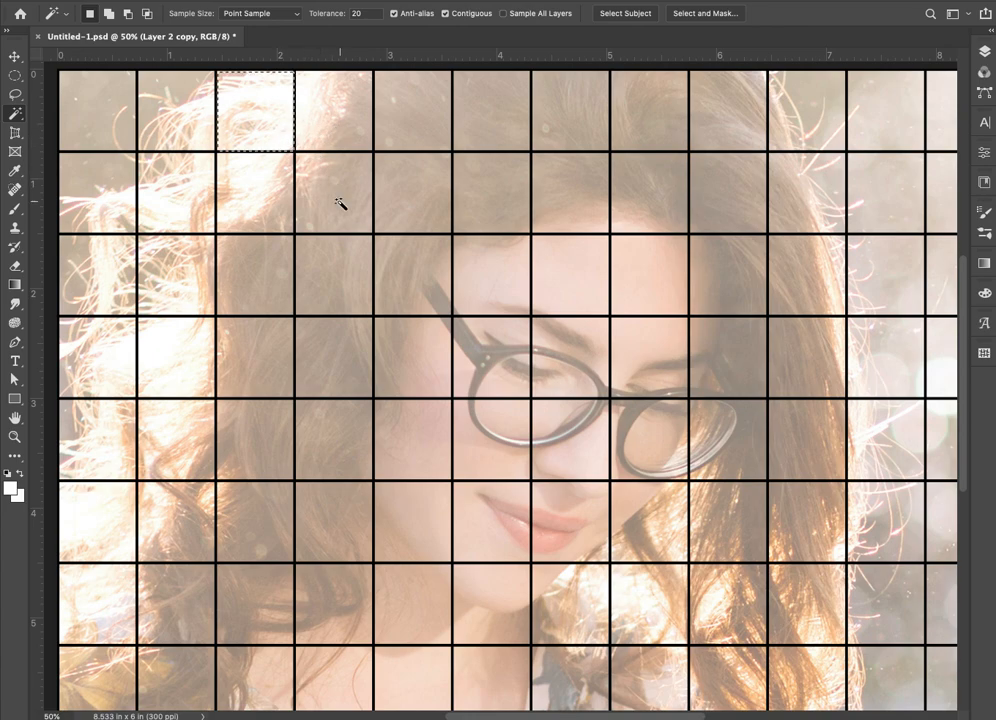
pyautogui.click(409, 286)
pyautogui.click(487, 358)
pyautogui.click(548, 419)
pyautogui.click(640, 516)
pyautogui.click(716, 590)
pyautogui.click(794, 667)
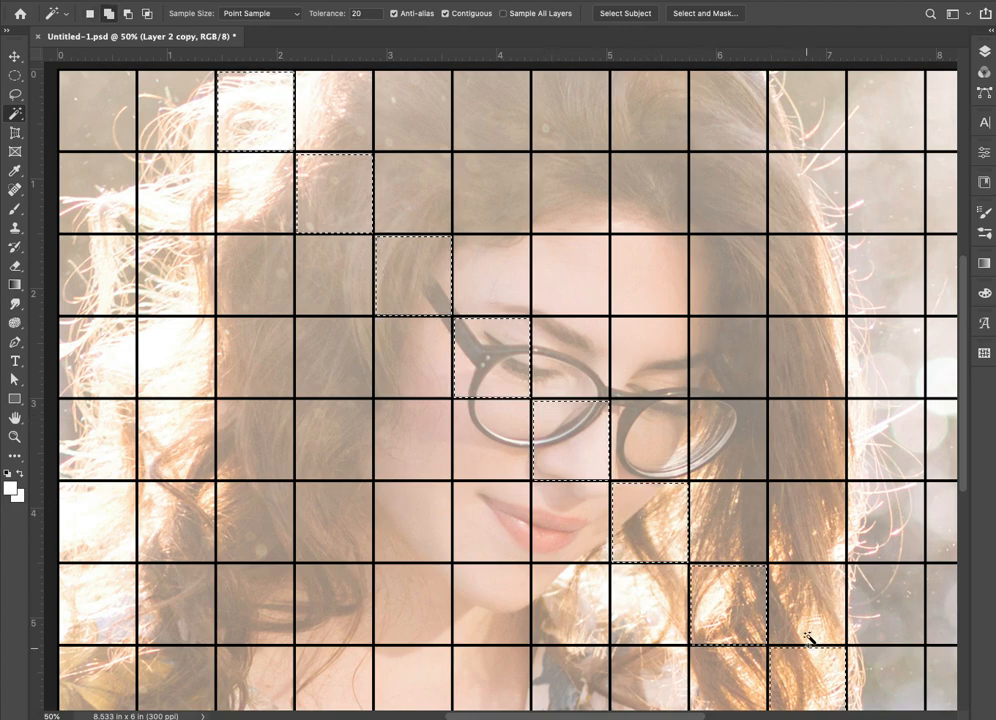
# Add the adjacent upper diagonal to the selection, from the tenth square of the seventh row up to the fourth square of the top row
pyautogui.click(805, 614)
pyautogui.click(746, 538)
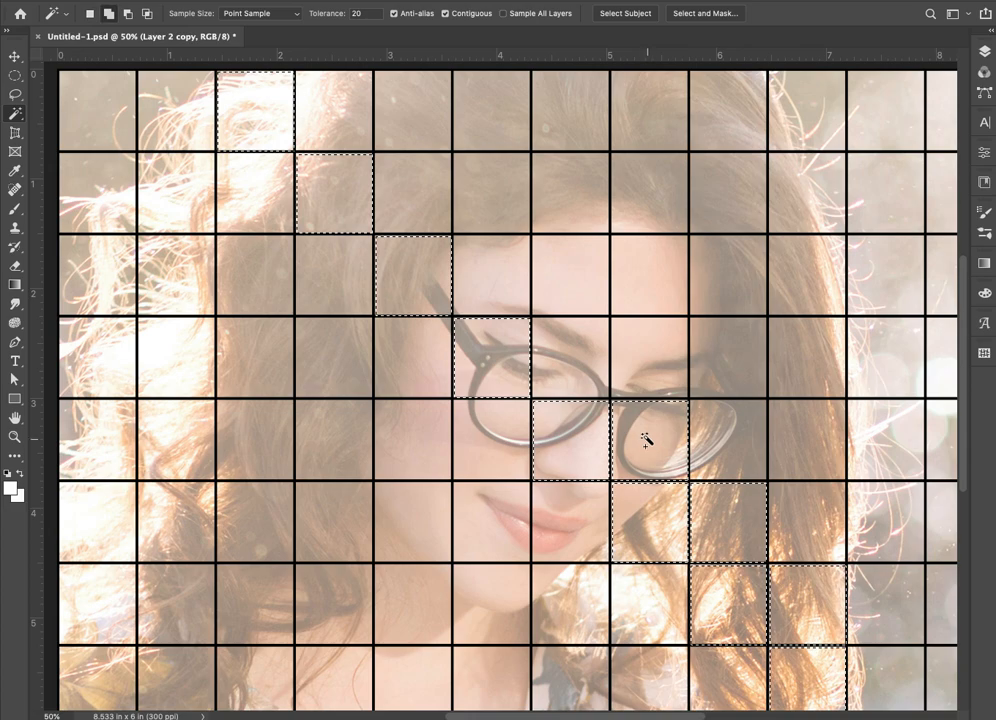
pyautogui.click(632, 384)
pyautogui.press('super+z')
pyautogui.click(588, 371)
pyautogui.click(507, 291)
pyautogui.click(391, 165)
pyautogui.click(361, 136)
# Add another upper diagonal to the selection, from the fifth square of the top row to the eleventh square of the seventh row
pyautogui.click(409, 147)
pyautogui.click(489, 205)
pyautogui.click(578, 293)
pyautogui.click(678, 380)
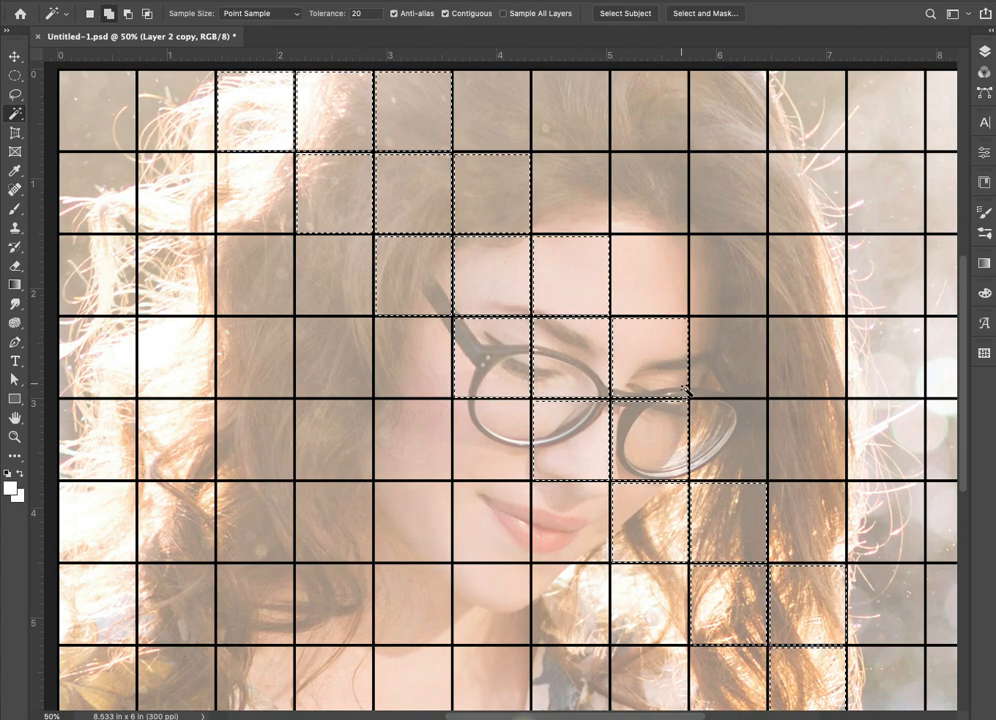
pyautogui.click(725, 438)
pyautogui.click(855, 590)
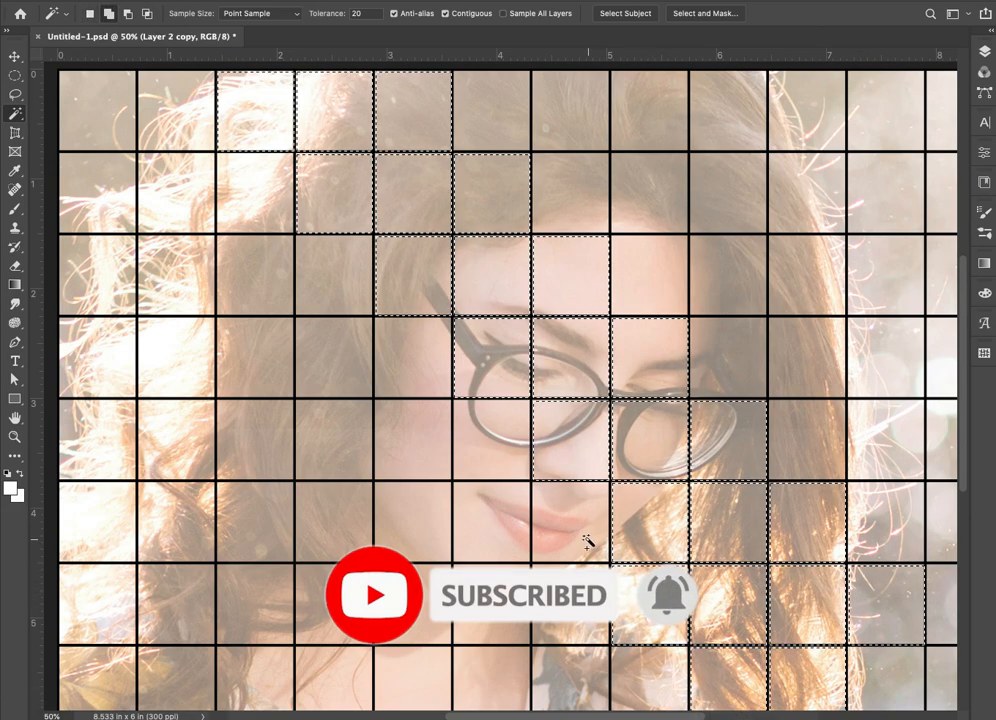
# Add the two diagonals of squares just below the selected band, starting from the third squares of the second and third rows
pyautogui.keyDown('shift'); pyautogui.click(477, 428); pyautogui.keyUp('shift')
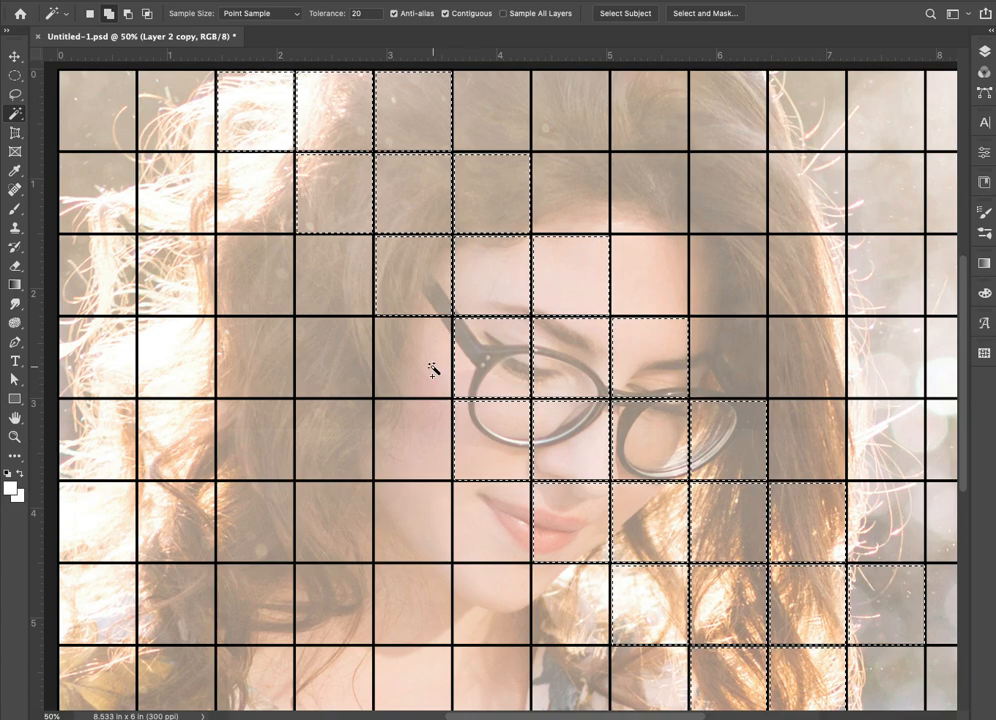
pyautogui.click(264, 203)
pyautogui.click(281, 264)
pyautogui.click(337, 360)
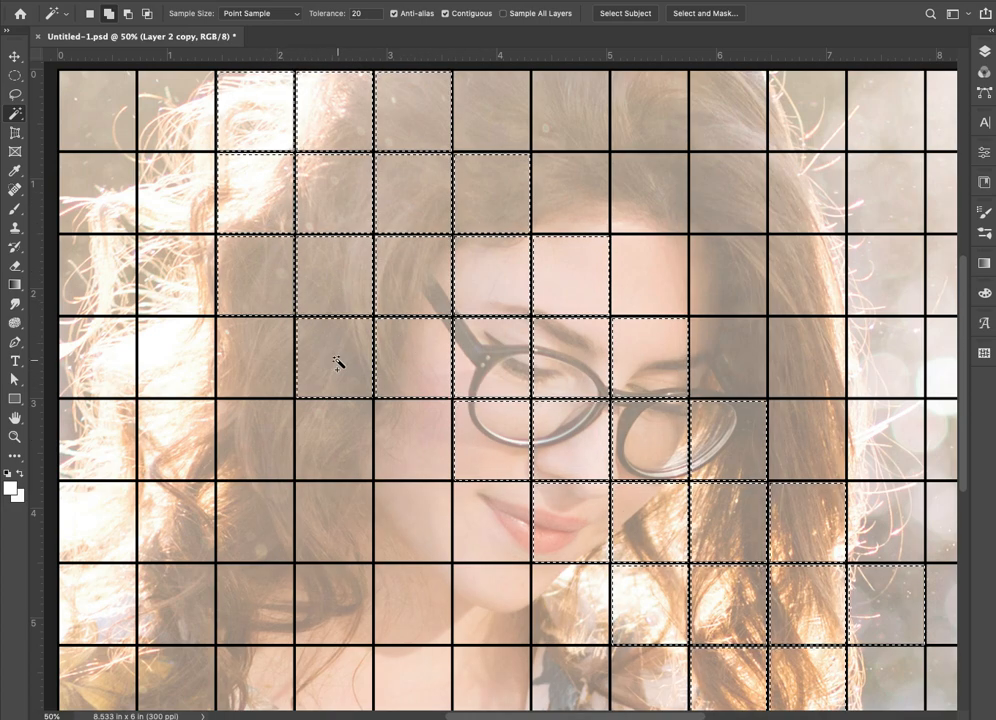
pyautogui.click(490, 540)
pyautogui.click(560, 605)
# Extend the selection below the band with the chin, jaw and hair squares, including the third squares of the fourth and fifth rows
pyautogui.click(516, 614)
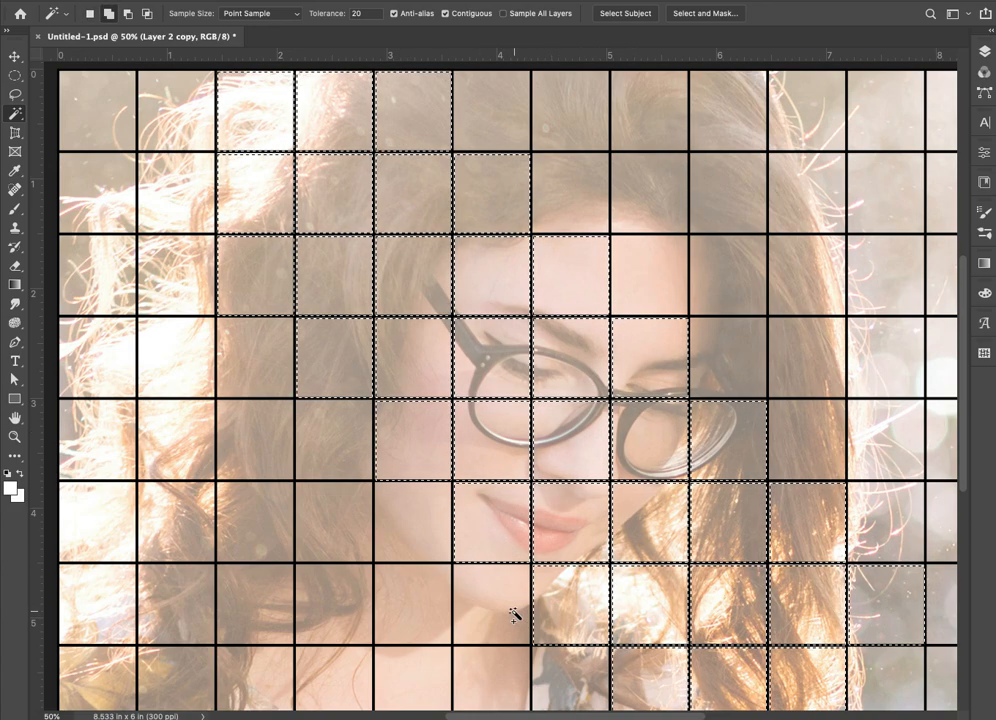
pyautogui.click(422, 528)
pyautogui.click(366, 461)
pyautogui.click(272, 361)
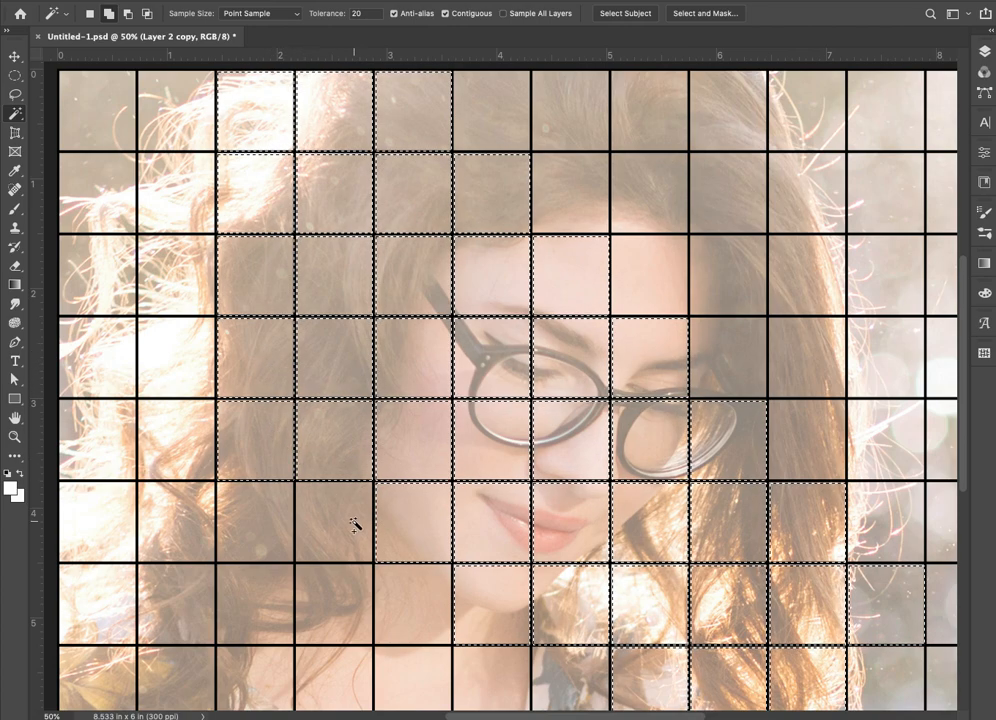
# Add scattered outer squares to the selection around the neck, the hair on both sides, and the top and outer edges of the photo
pyautogui.click(416, 665)
pyautogui.click(255, 674)
pyautogui.click(251, 616)
pyautogui.click(182, 536)
pyautogui.click(791, 200)
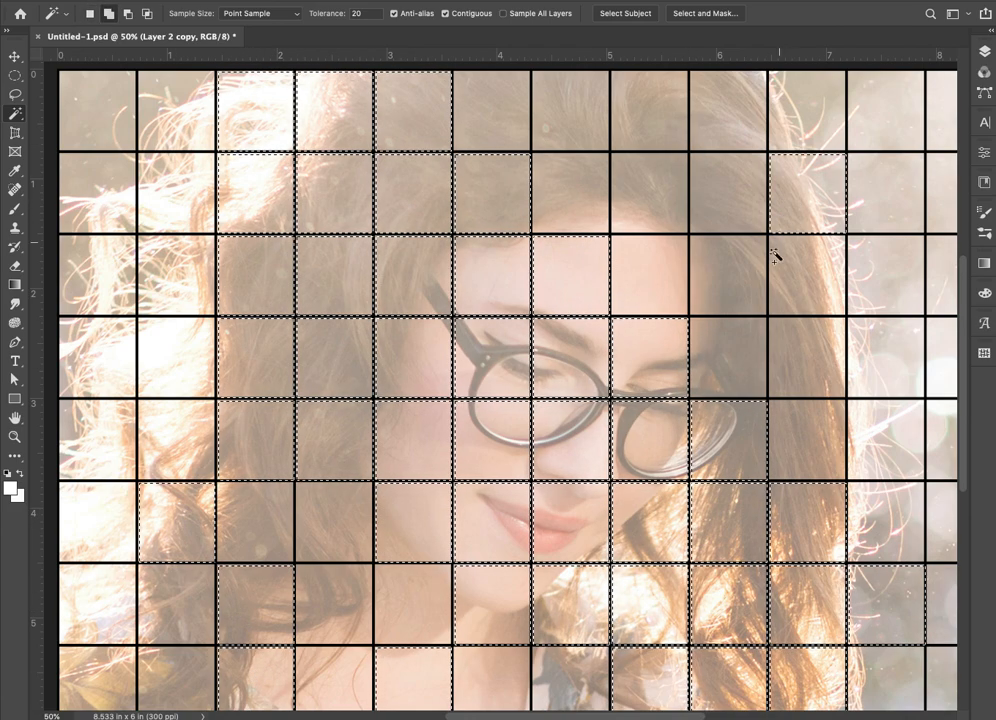
pyautogui.click(804, 361)
pyautogui.click(660, 132)
pyautogui.click(743, 120)
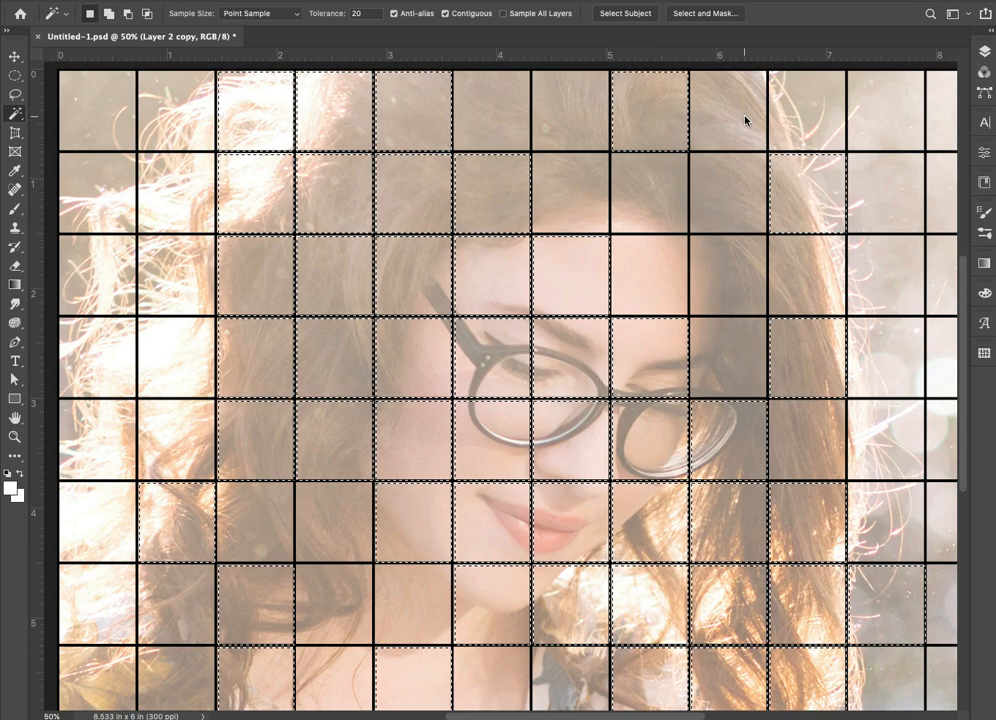
pyautogui.click(129, 182)
pyautogui.click(91, 533)
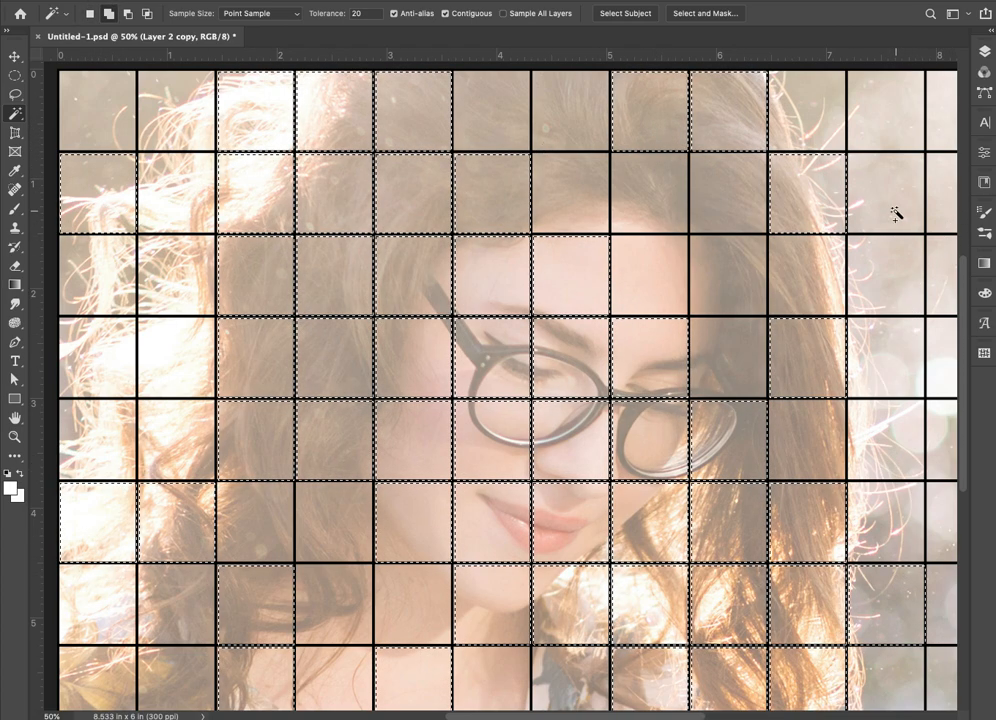
# Delete the selected squares from the faded photo layer, Layer 2, and clear the selection
pyautogui.press('Tab')
pyautogui.press('Tab')
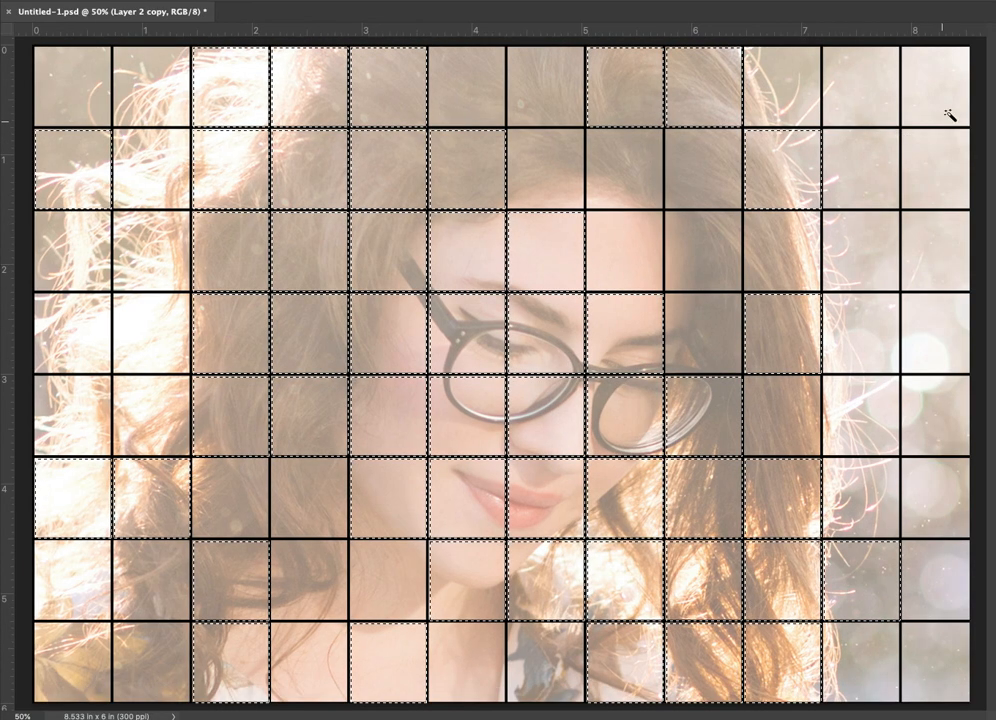
pyautogui.click(983, 55)
pyautogui.click(858, 160)
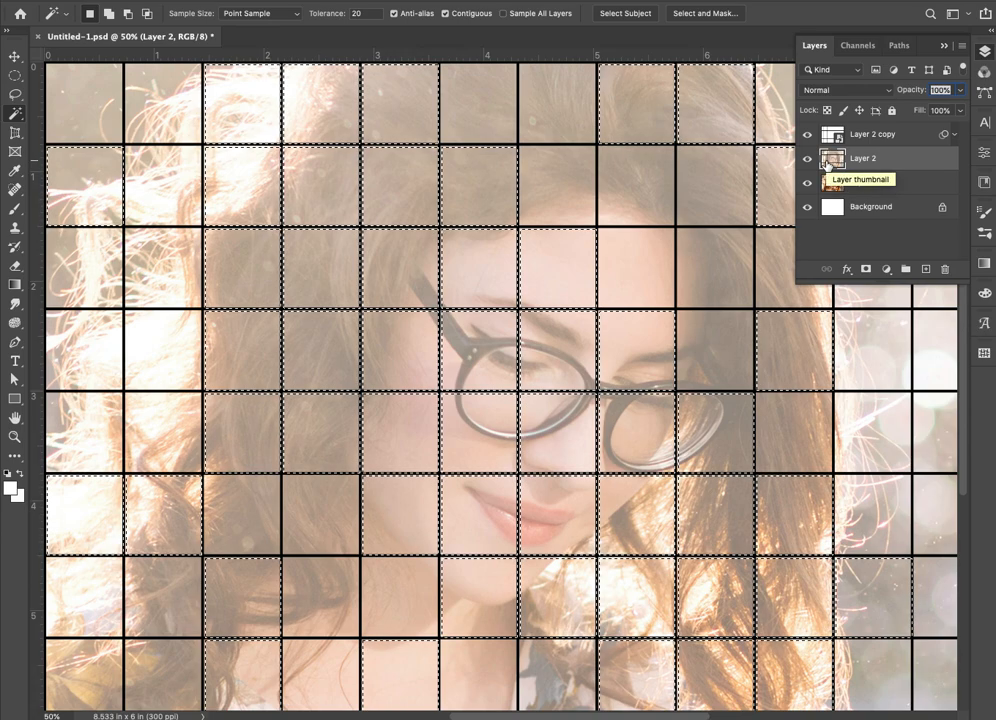
pyautogui.press('Delete')
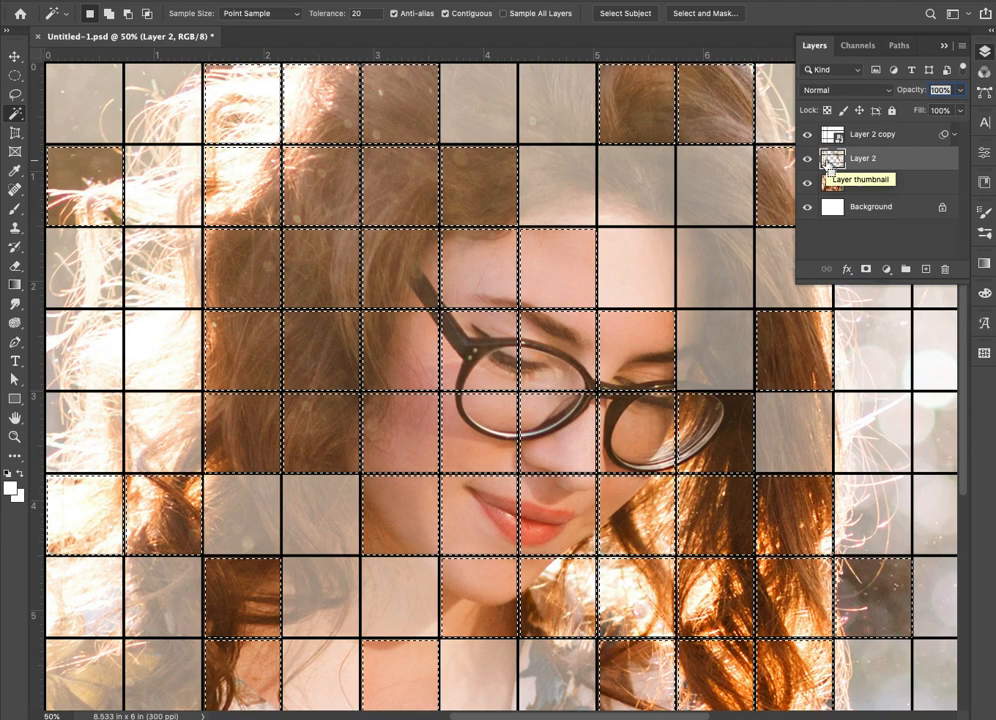
pyautogui.hotkey('ctrl', 'd')
pyautogui.press('Tab')
pyautogui.hotkey('ctrl', '0')
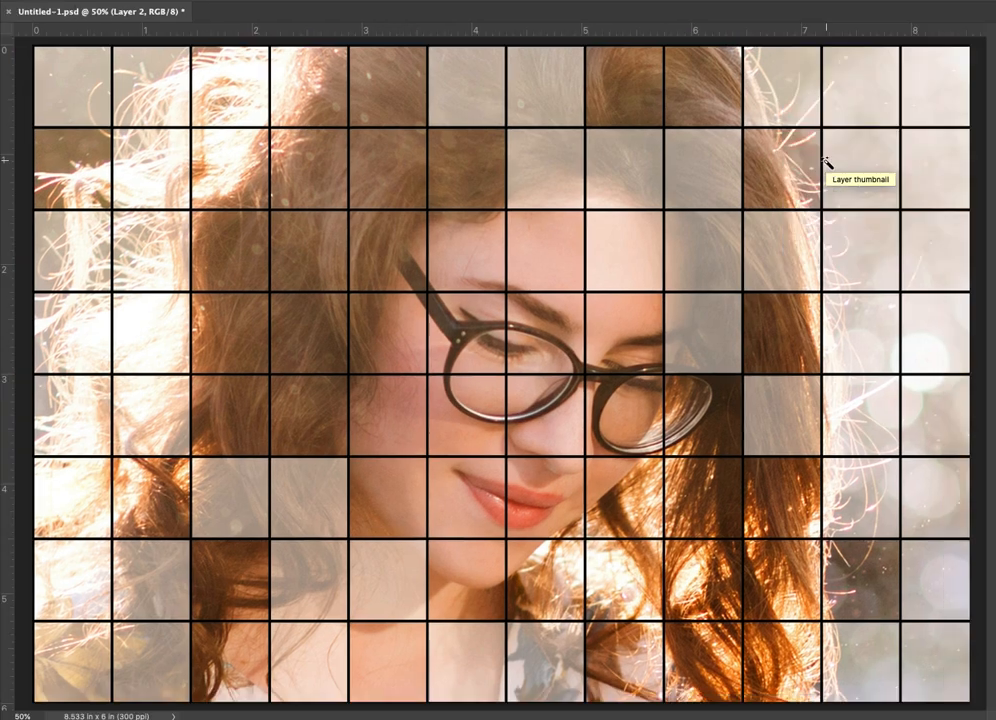
pyautogui.press('Tab')
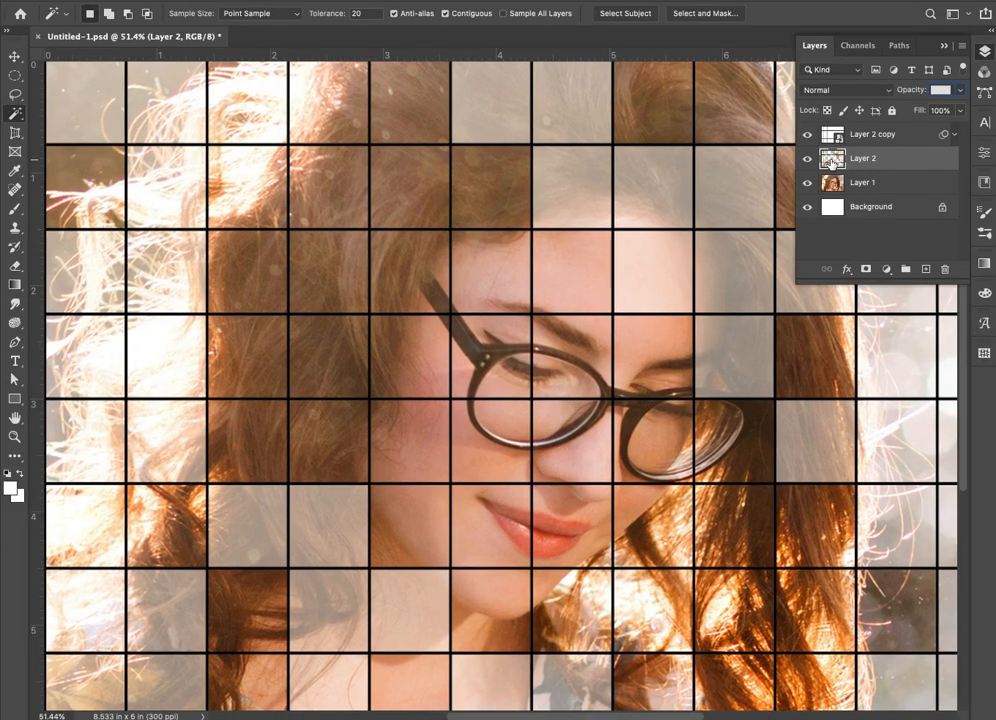
# Select the two faded forehead squares using Layer 2 copy and delete them from Layer 2
pyautogui.click(829, 140)
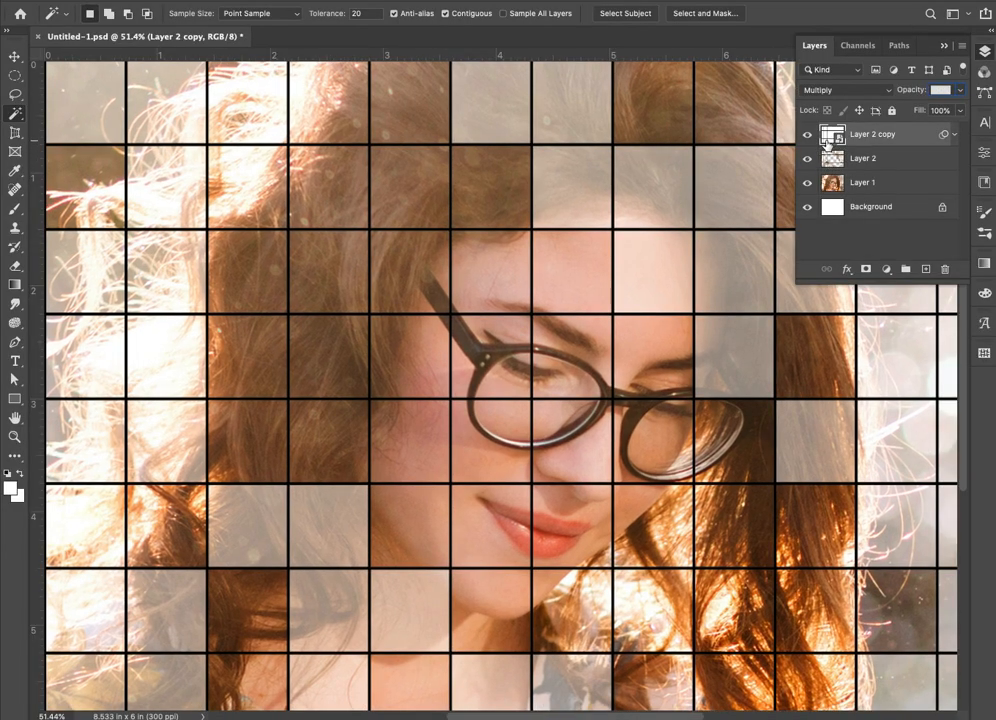
pyautogui.click(661, 274)
pyautogui.press('shift')
pyautogui.keyDown('shift'); pyautogui.click(598, 216); pyautogui.keyUp('shift')
pyautogui.press('F7')
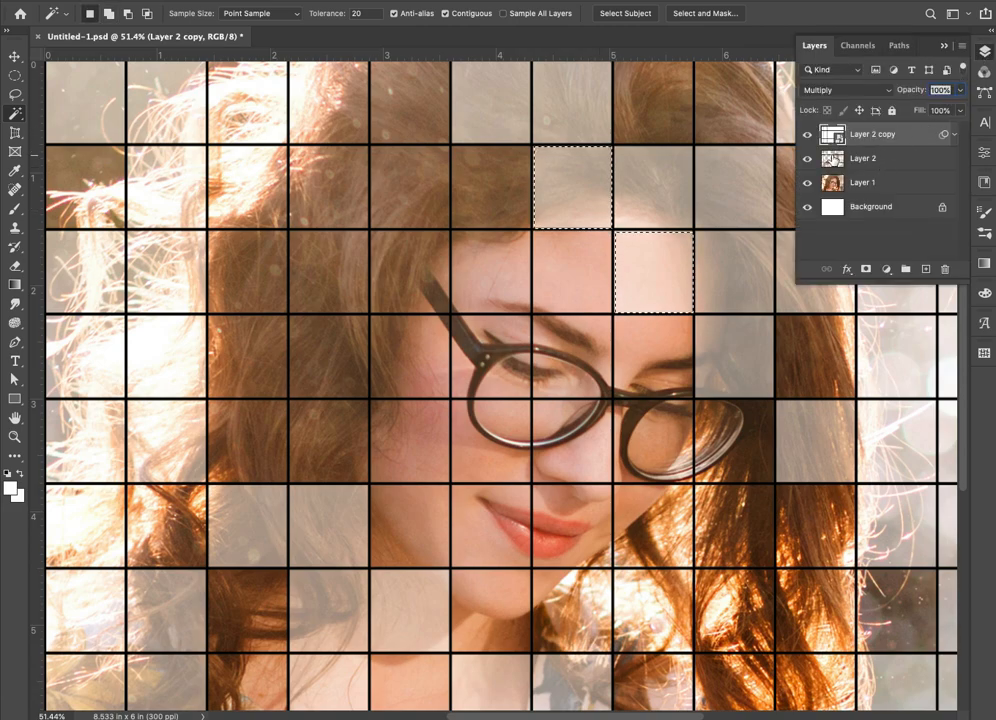
pyautogui.click(833, 161)
pyautogui.press('Delete')
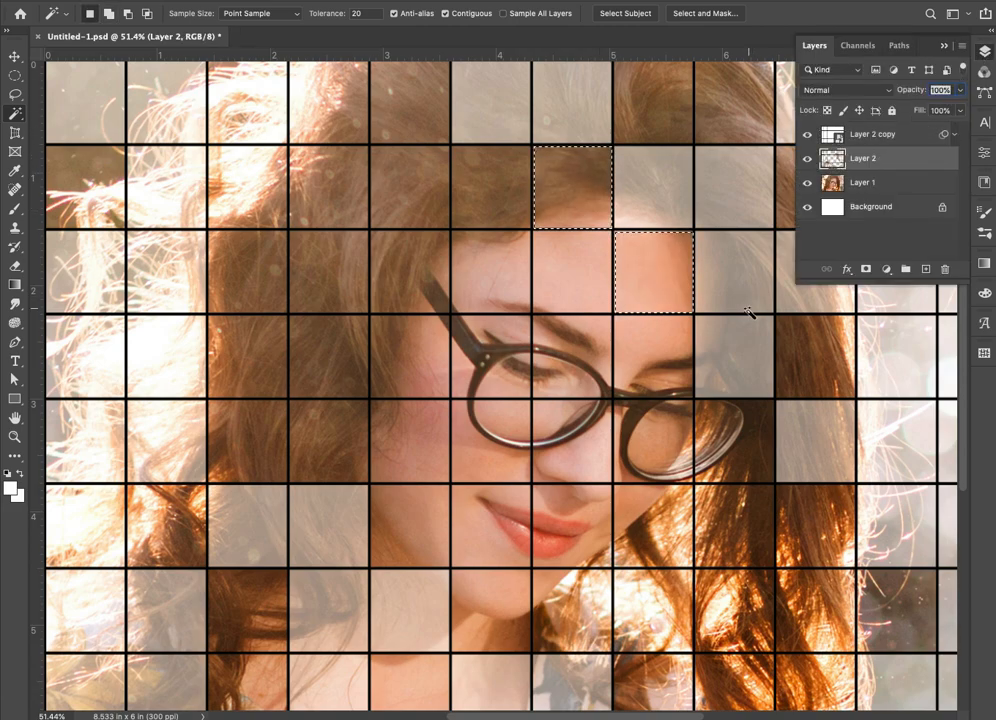
# Try to select and delete the faded square beside the eye, just above the glasses, picking it on Layer 2 copy
pyautogui.click(750, 342)
pyautogui.press('F7')
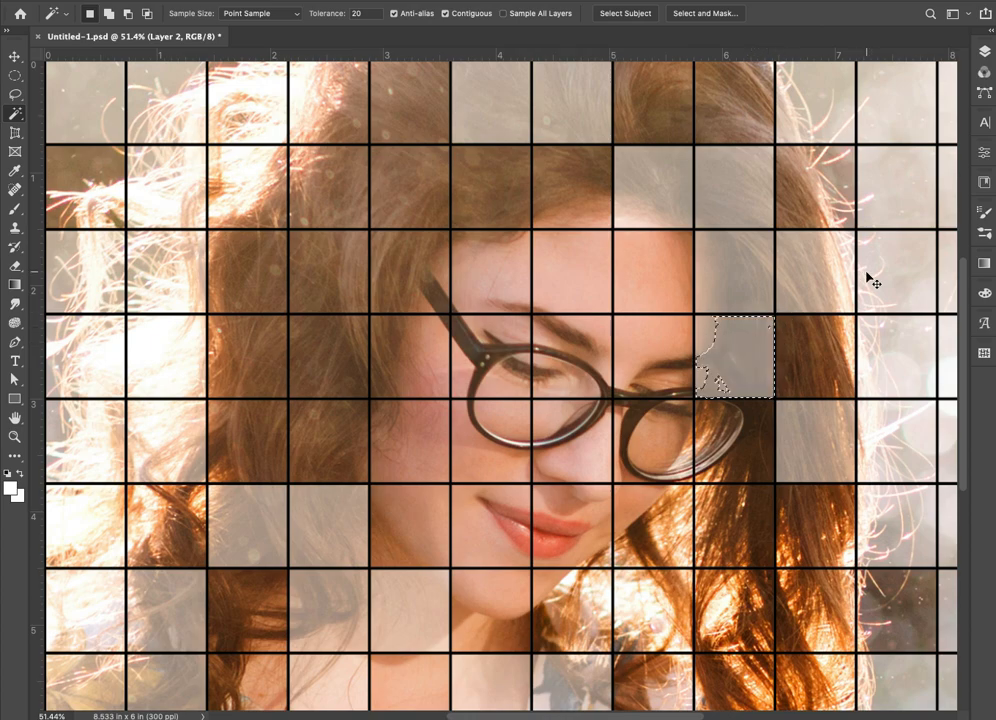
pyautogui.click(986, 54)
pyautogui.click(833, 138)
pyautogui.press('F7')
pyautogui.click(725, 360)
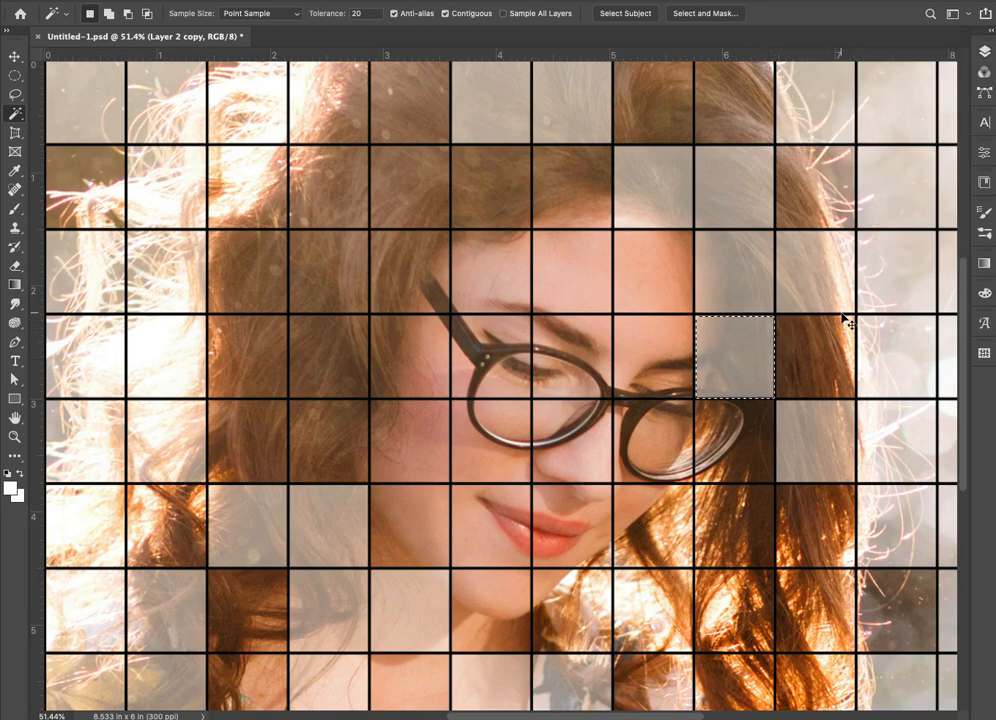
pyautogui.press('Delete')
pyautogui.hotkey('ctrl', 'd')
pyautogui.hotkey('ctrl', '-')
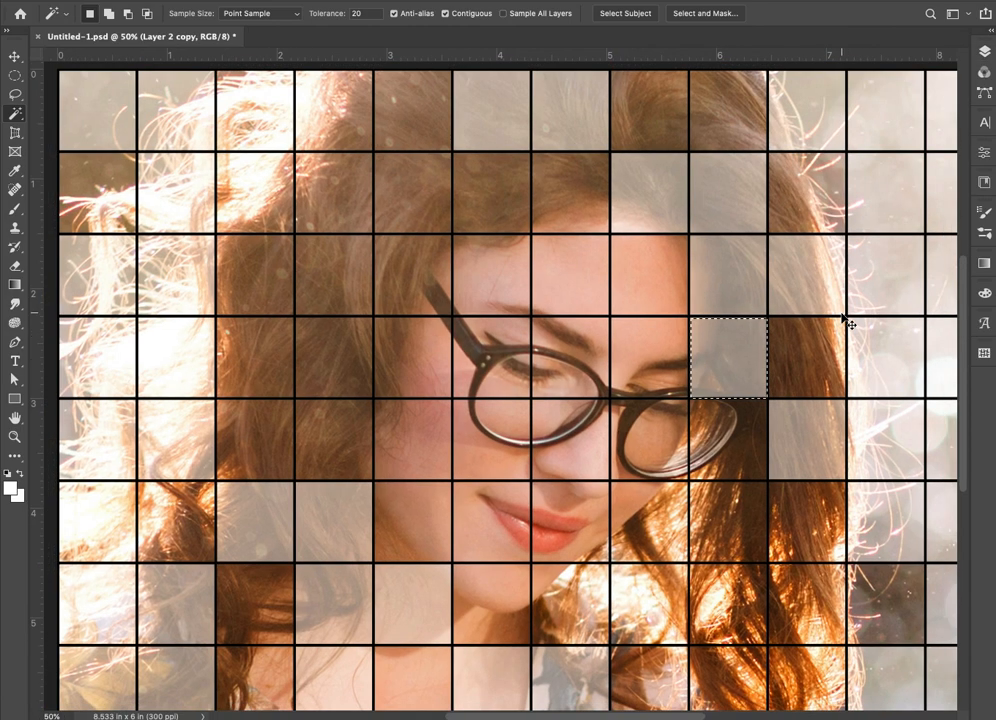
# Undo the recent square selections and the deletion of the two forehead squares
pyautogui.hotkey('ctrl', 'z')
pyautogui.hotkey('ctrl', 'z')
pyautogui.hotkey('ctrl', 'z')
pyautogui.hotkey('ctrl', 'z')
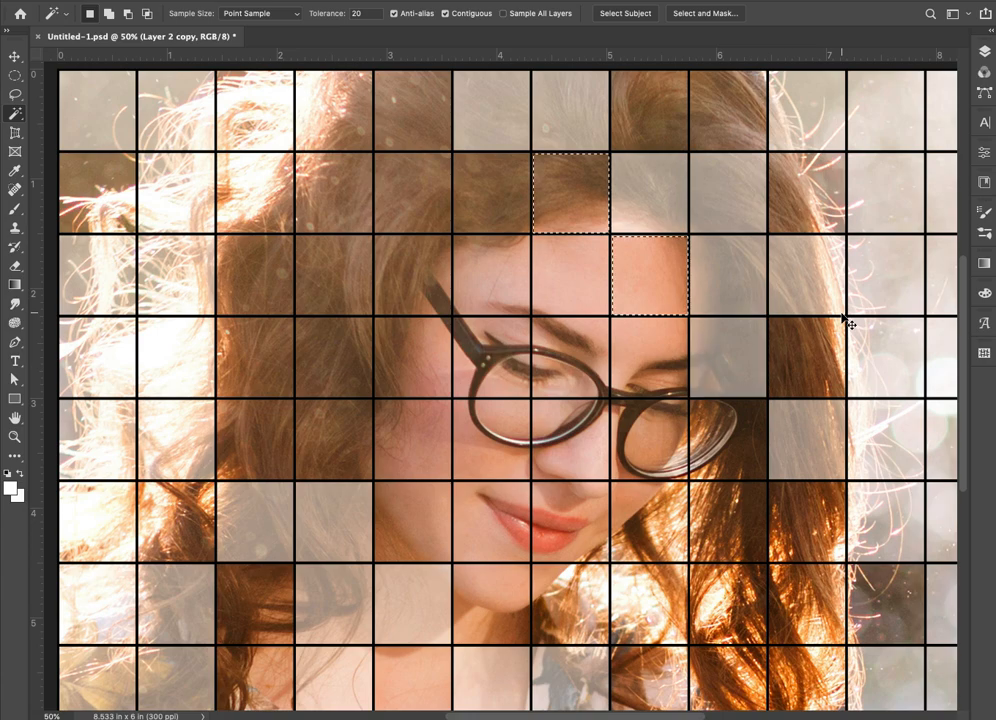
pyautogui.scroll(-1, 840, 314)
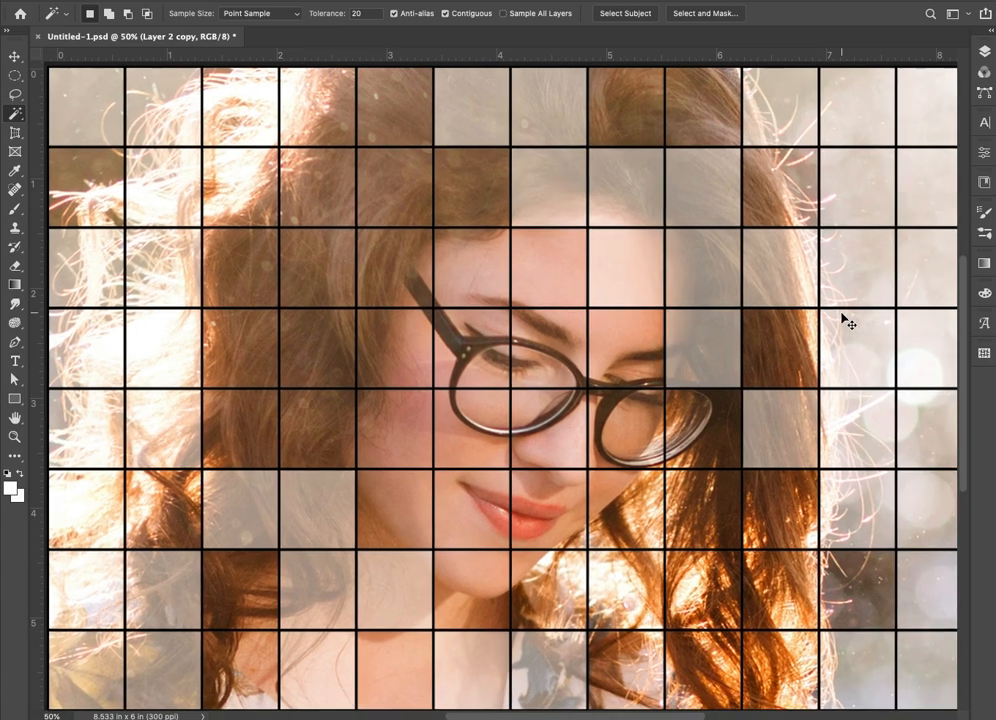
# Select the faded forehead square in the third row, eighth column using Layer 2 copy, delete it from Layer 2, and clear the selection
pyautogui.click(980, 53)
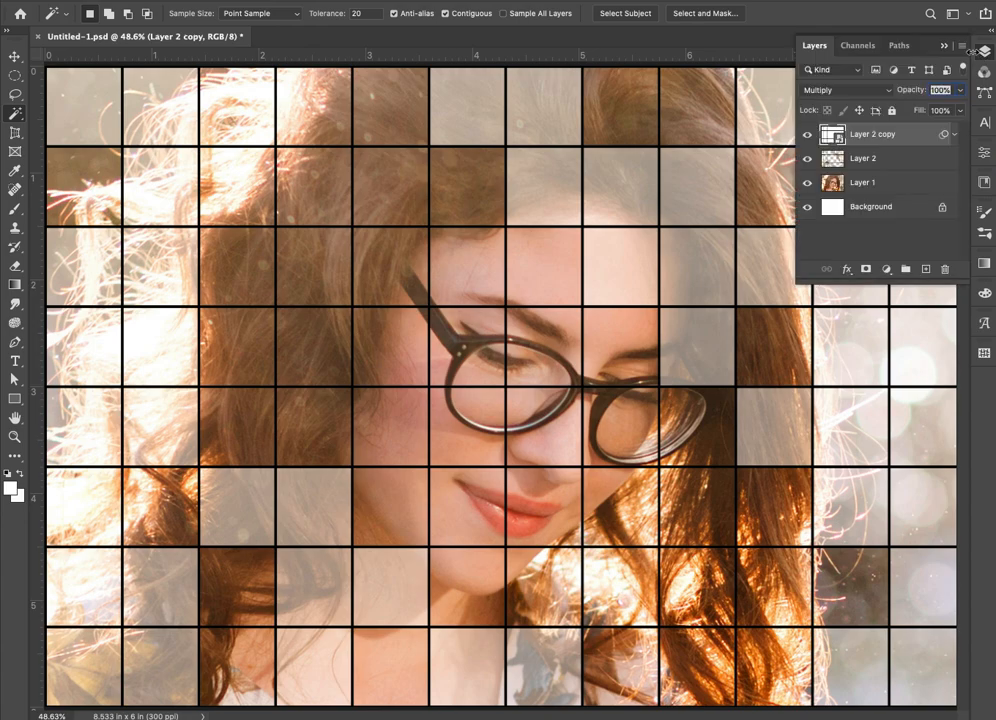
pyautogui.click(627, 276)
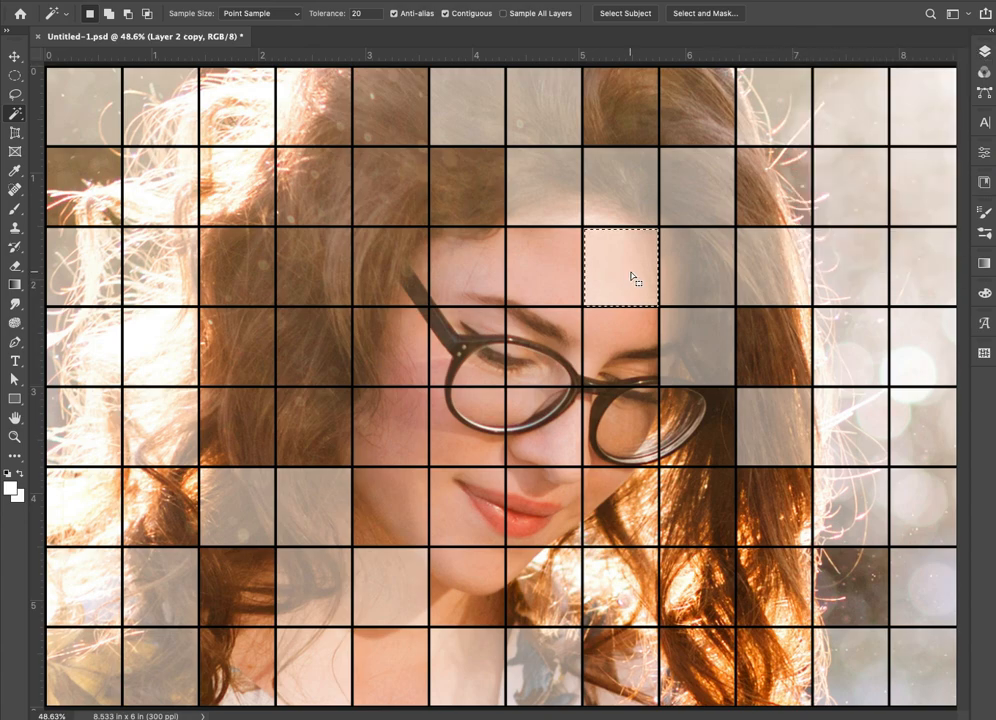
pyautogui.click(986, 52)
pyautogui.click(864, 161)
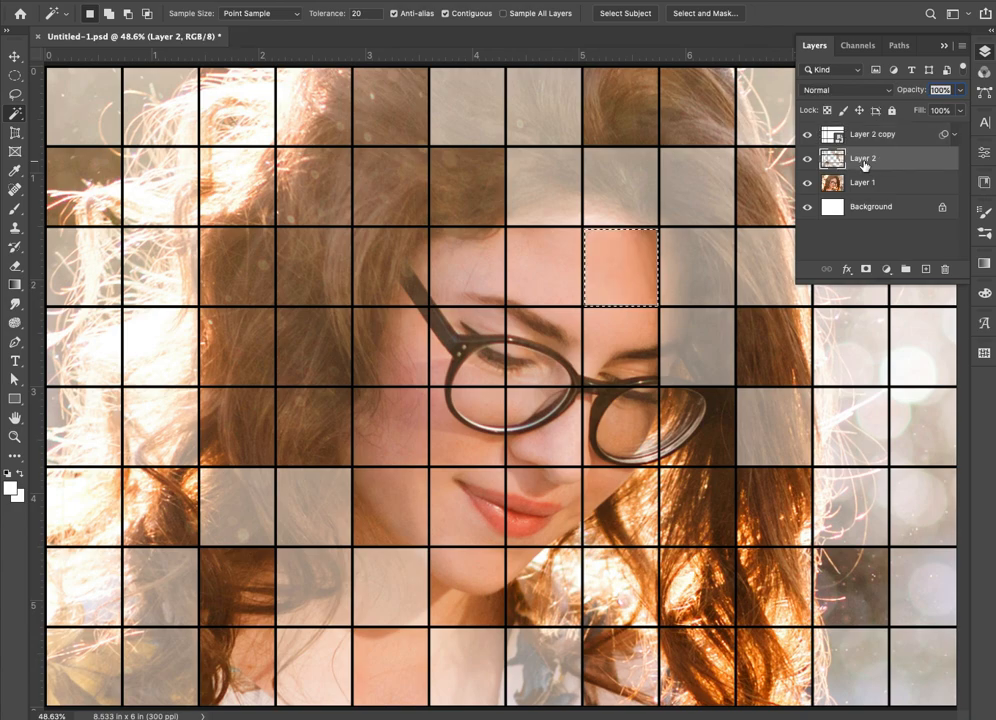
pyautogui.press('Tab')
pyautogui.hotkey('ctrl', '0')
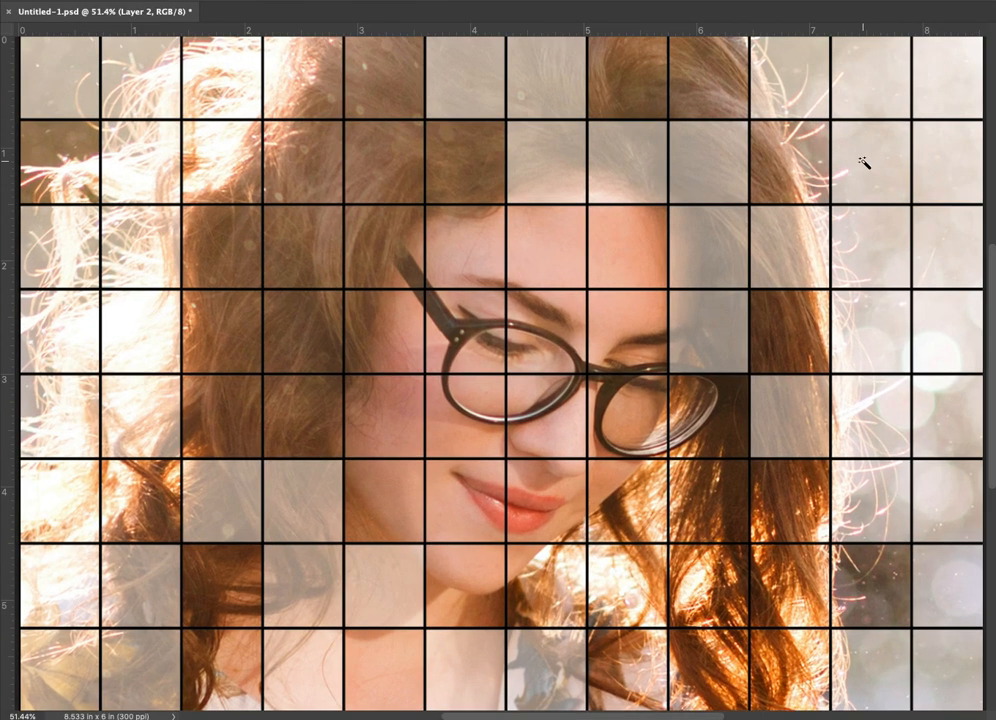
pyautogui.press('Tab')
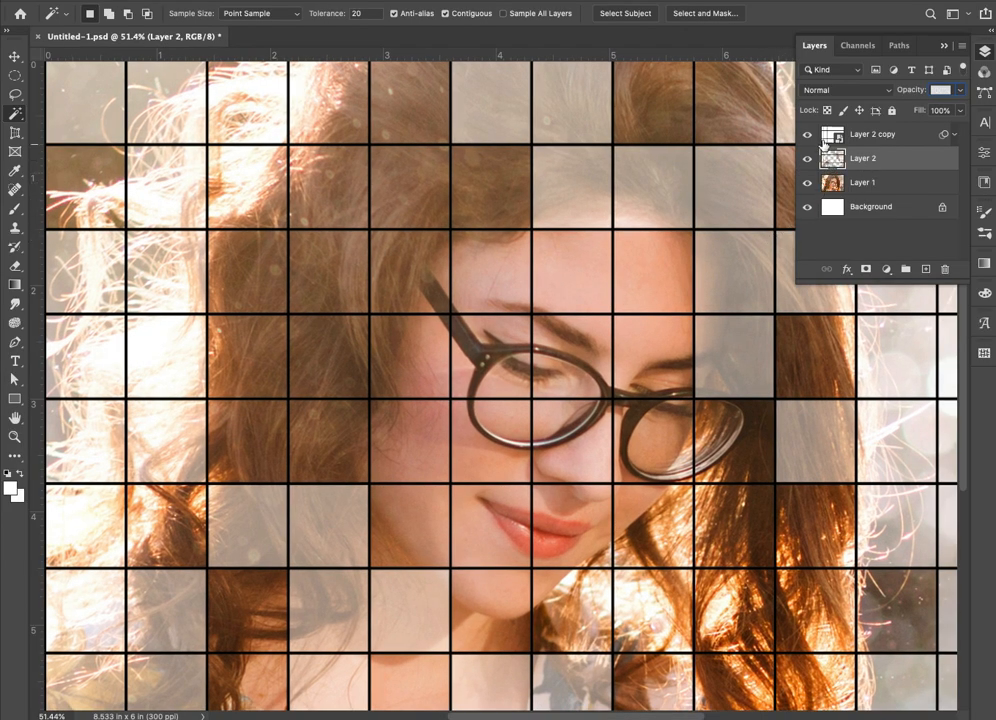
# Select the faded square below the neck in the bottom row, fourth column using Layer 2 copy, delete it from Layer 2, and deselect
pyautogui.click(823, 138)
pyautogui.click(319, 690)
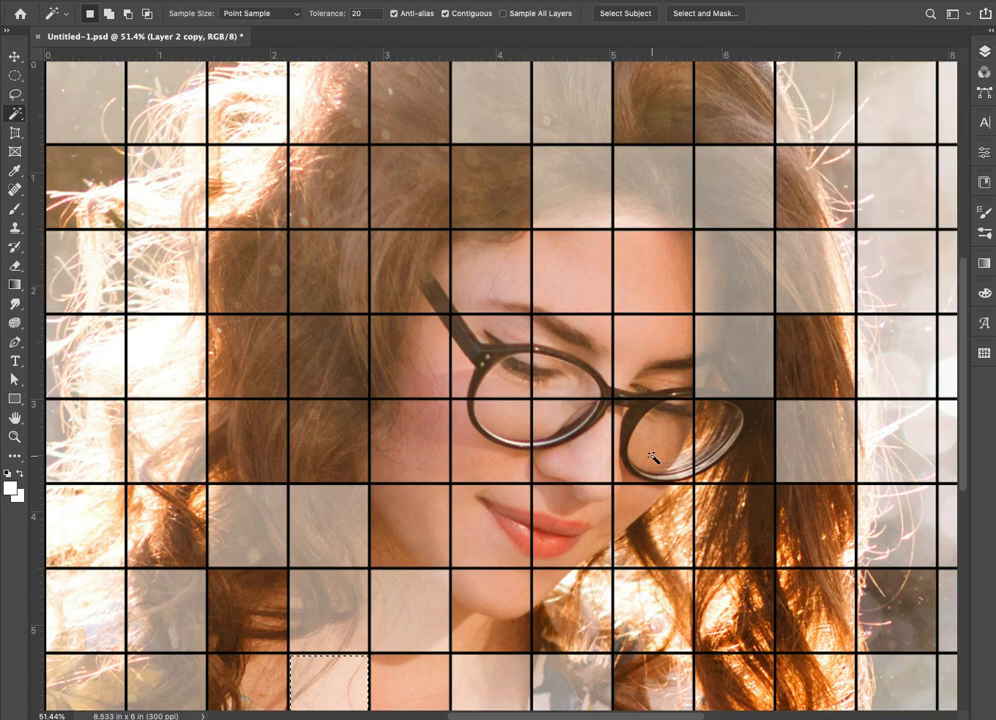
pyautogui.press('Tab')
pyautogui.press('Tab')
pyautogui.click(987, 54)
pyautogui.click(832, 158)
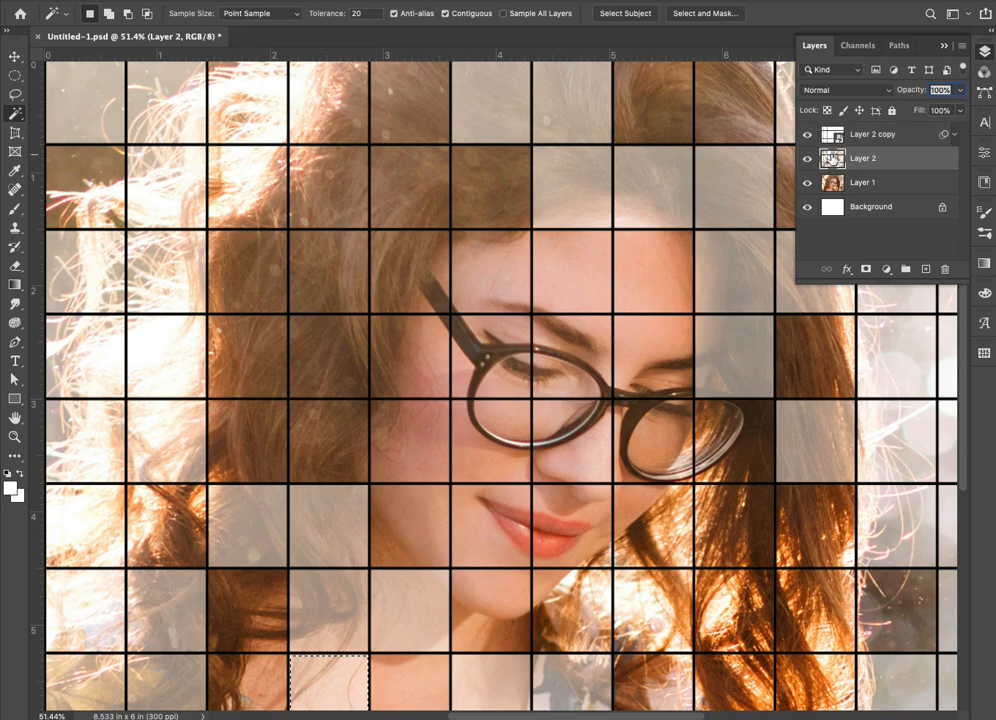
pyautogui.press('Tab')
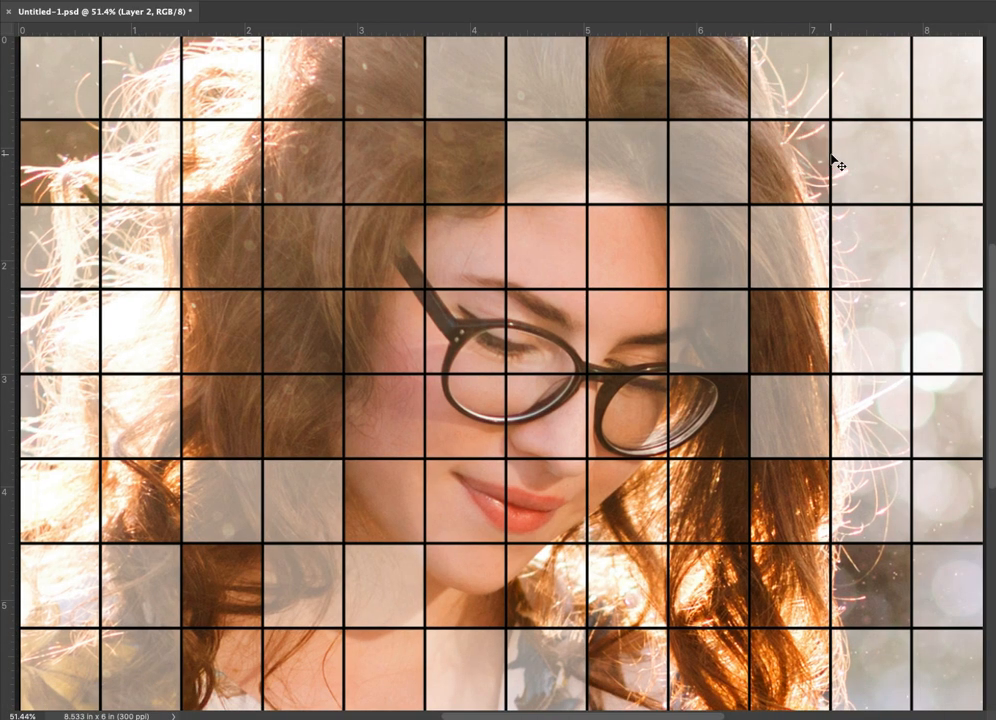
# Save the finished grid photo document
pyautogui.hotkey('ctrl', '-')
pyautogui.scroll(1, 832, 155)
pyautogui.hotkey('ctrl', 's')
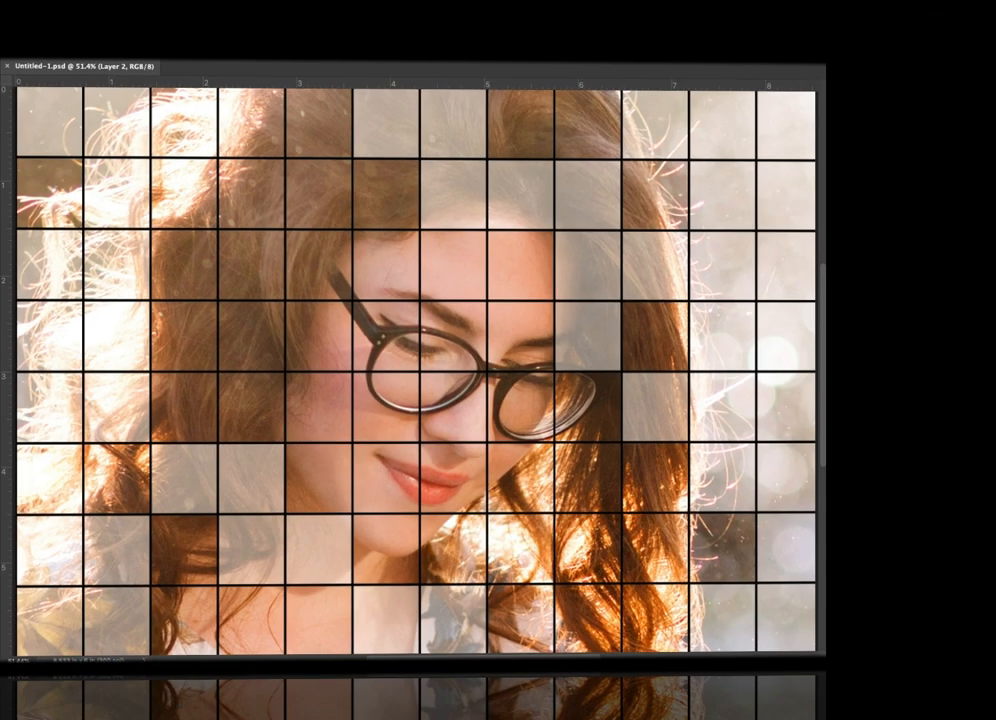